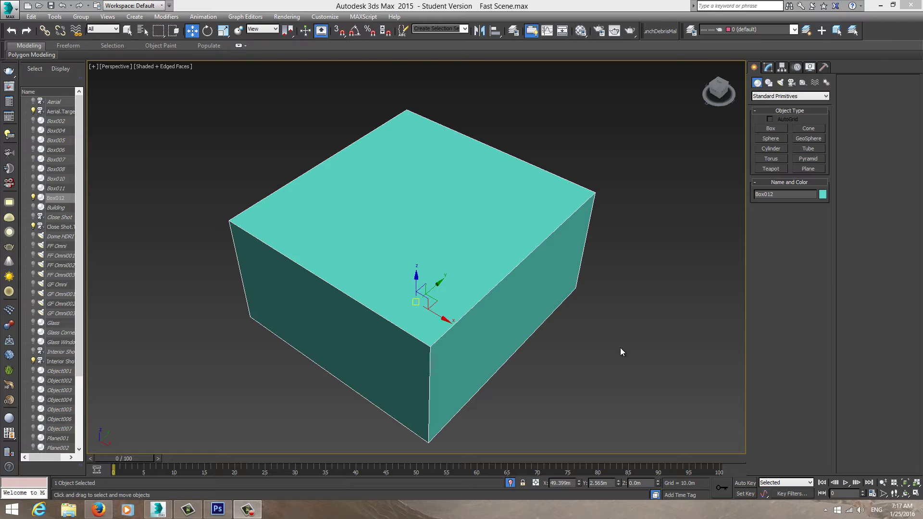
# Step: Create a light-blue box beside the teal Box012
pyautogui.moveTo(526, 312); pyautogui.dragTo(526, 313)
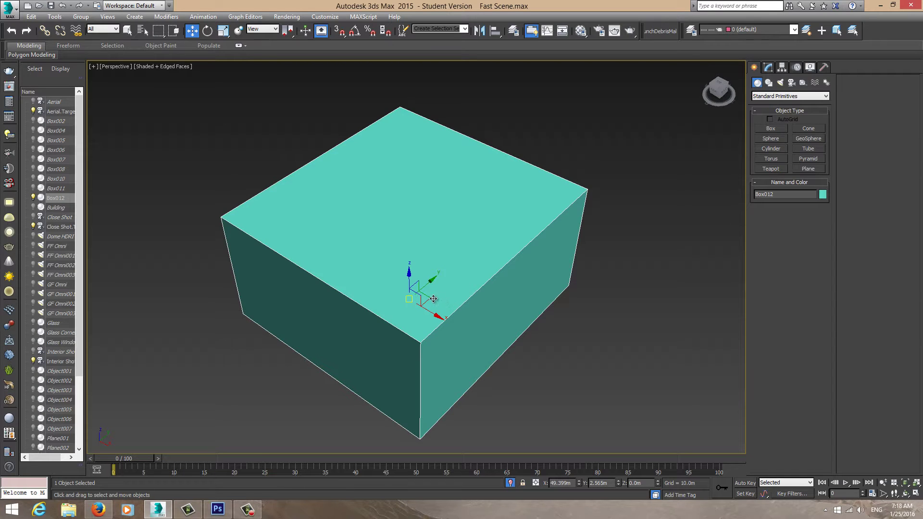
pyautogui.moveTo(428, 301); pyautogui.dragTo(416, 308)
pyautogui.scroll(-2, 416, 308)
pyautogui.moveTo(773, 195); pyautogui.dragTo(736, 198)
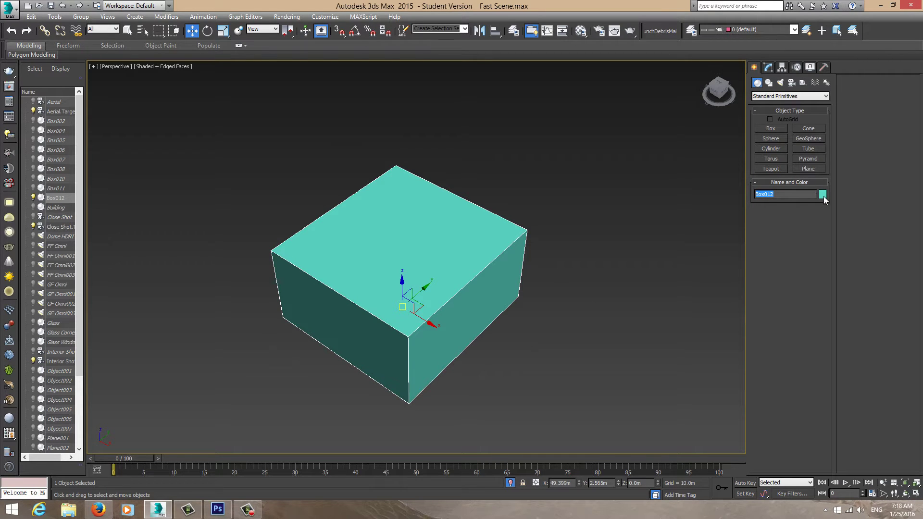
pyautogui.moveTo(526, 260); pyautogui.dragTo(534, 267, button='middle')
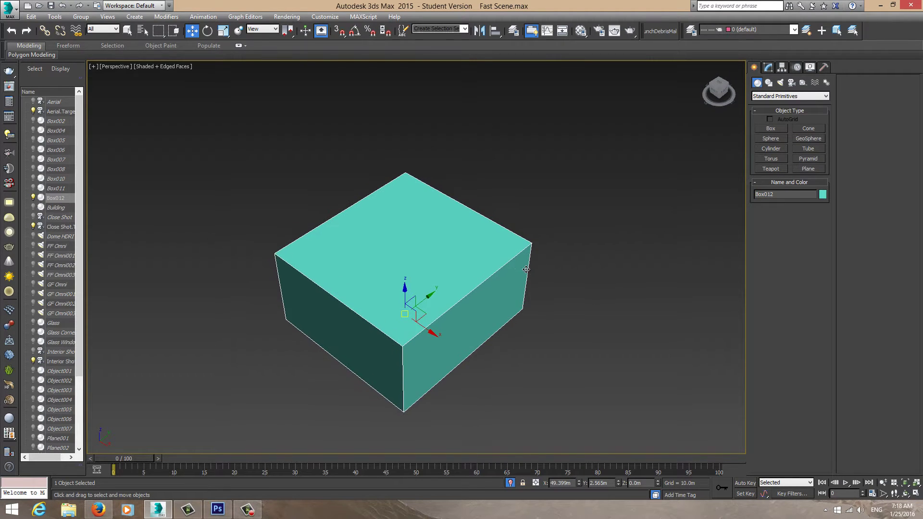
pyautogui.click(769, 131)
pyautogui.moveTo(568, 236); pyautogui.dragTo(525, 220, button='middle')
pyautogui.scroll(-4, 543, 230)
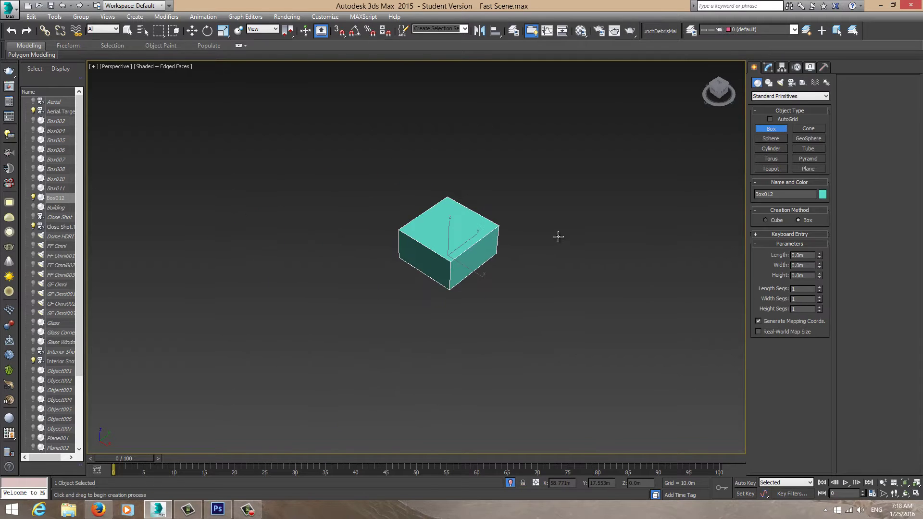
pyautogui.moveTo(557, 237); pyautogui.dragTo(524, 364)
pyautogui.click(531, 283)
# Step: Add a dark-blue box and a pink box at the far left
pyautogui.moveTo(325, 212); pyautogui.dragTo(288, 330)
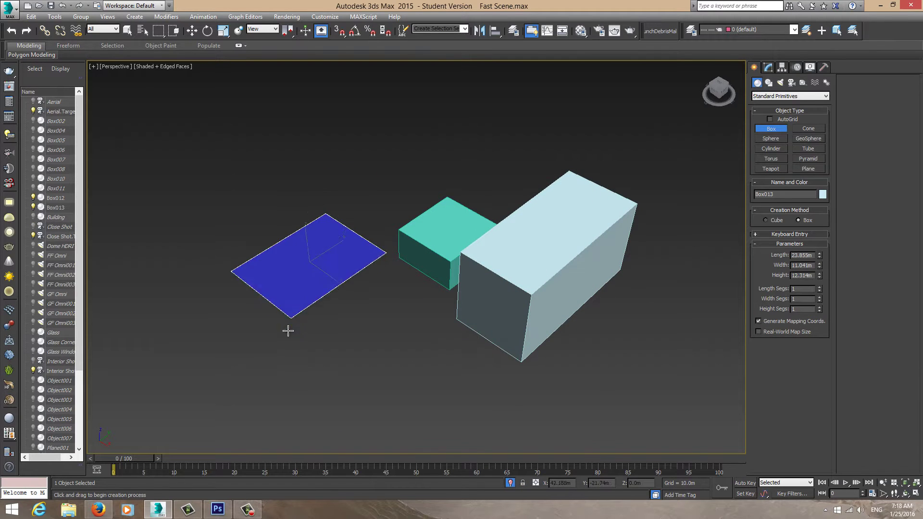
pyautogui.click(197, 201)
pyautogui.moveTo(198, 201); pyautogui.dragTo(161, 165)
pyautogui.click(187, 202)
pyautogui.press('w')
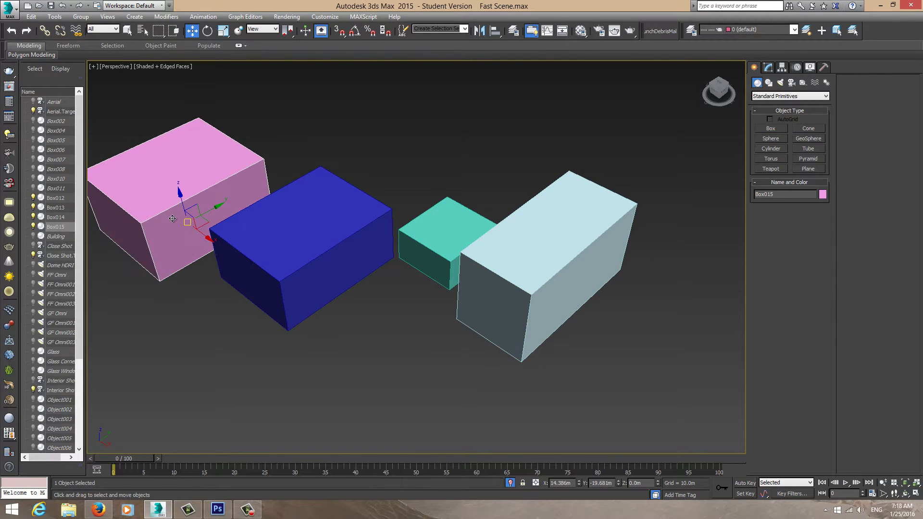
# Step: Select each of the four boxes in turn, then clear the selection
pyautogui.click(344, 246)
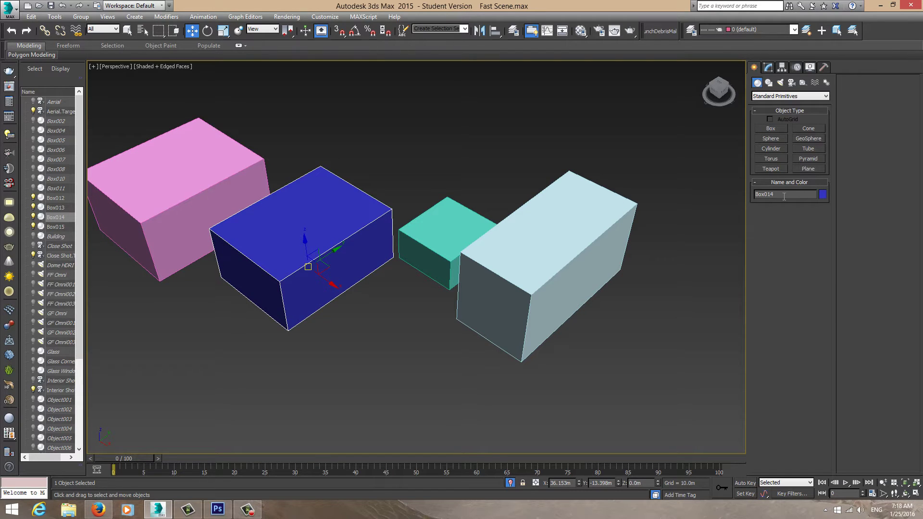
pyautogui.click(623, 233)
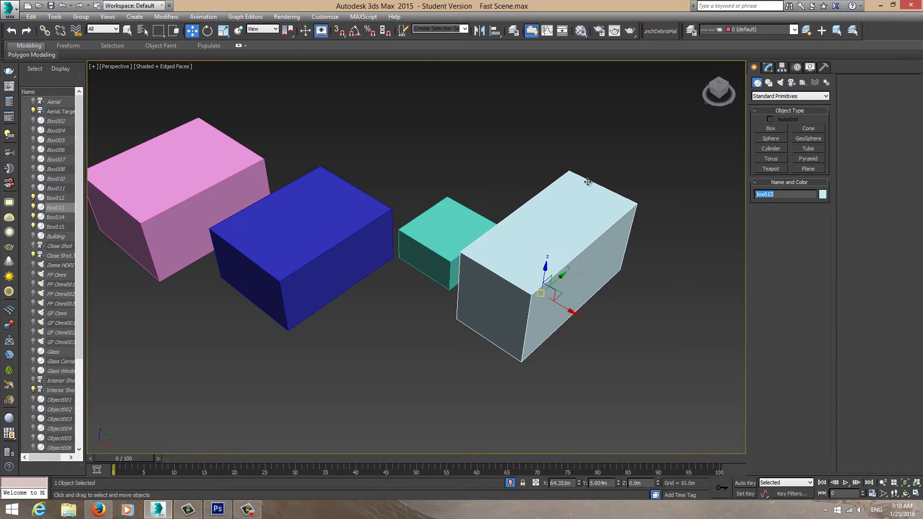
pyautogui.click(456, 242)
pyautogui.click(218, 185)
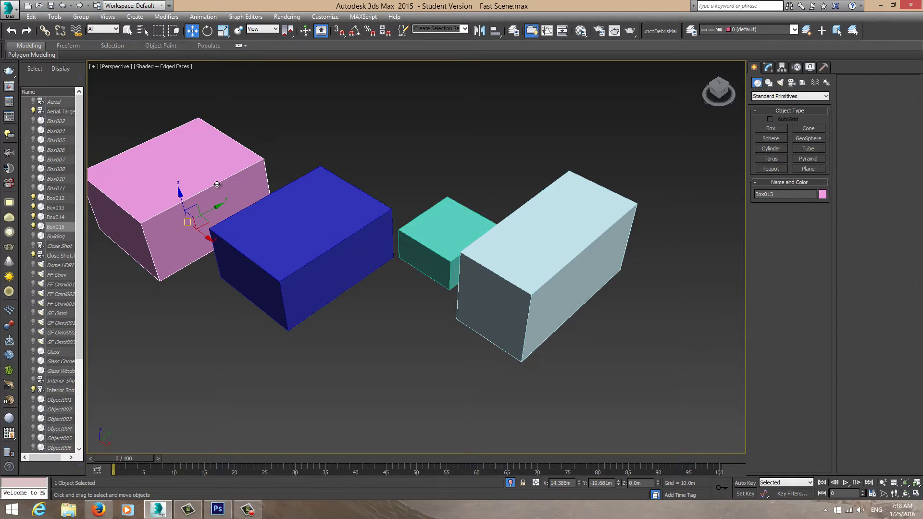
pyautogui.keyDown('ctrl'); pyautogui.click(312, 200); pyautogui.keyUp('ctrl')
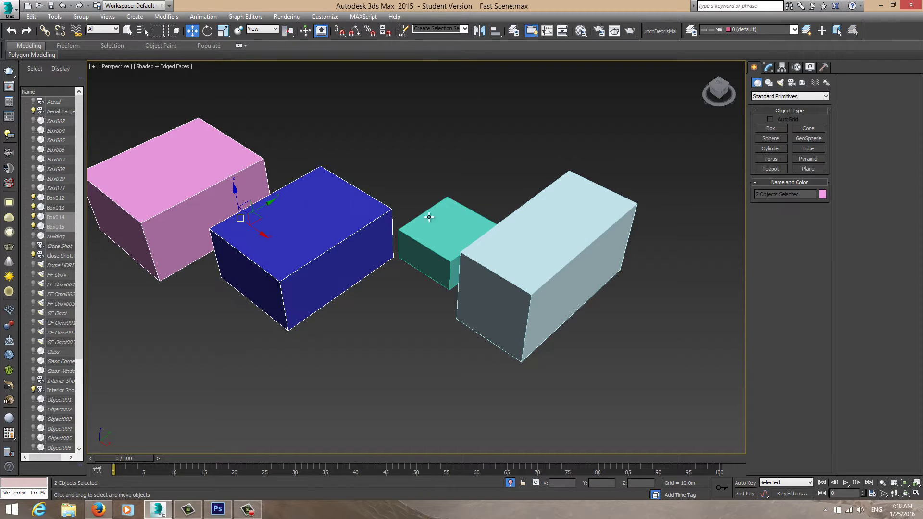
pyautogui.click(575, 242)
pyautogui.keyDown('ctrl'); pyautogui.click(304, 221); pyautogui.keyUp('ctrl')
pyautogui.keyDown('ctrl'); pyautogui.click(232, 186); pyautogui.keyUp('ctrl')
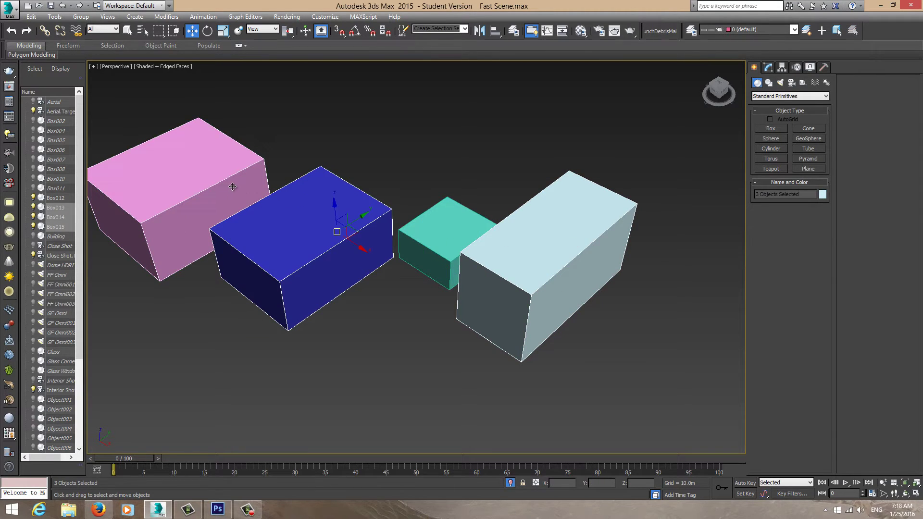
pyautogui.click(377, 309)
pyautogui.moveTo(361, 273); pyautogui.dragTo(388, 285, button='middle')
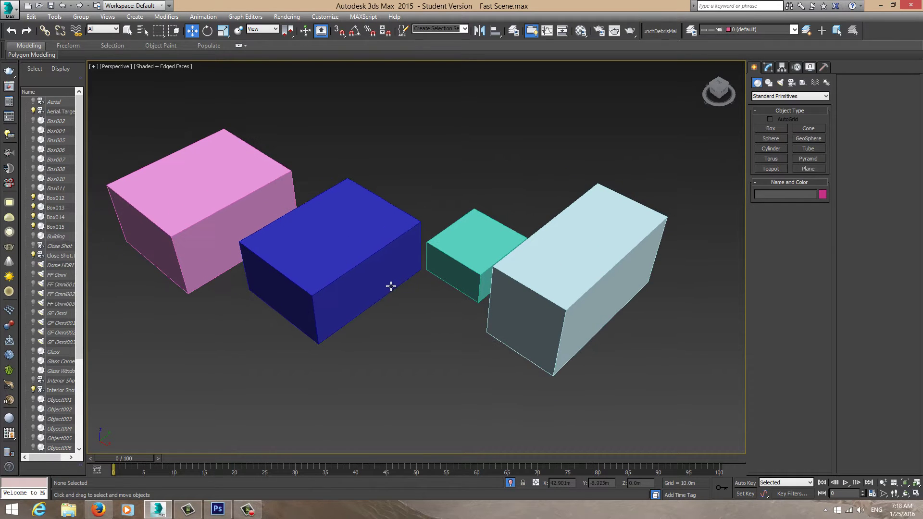
# Step: Assign the purple Material #17 to the dark-blue, teal, light-blue and pink boxes
pyautogui.press('m')
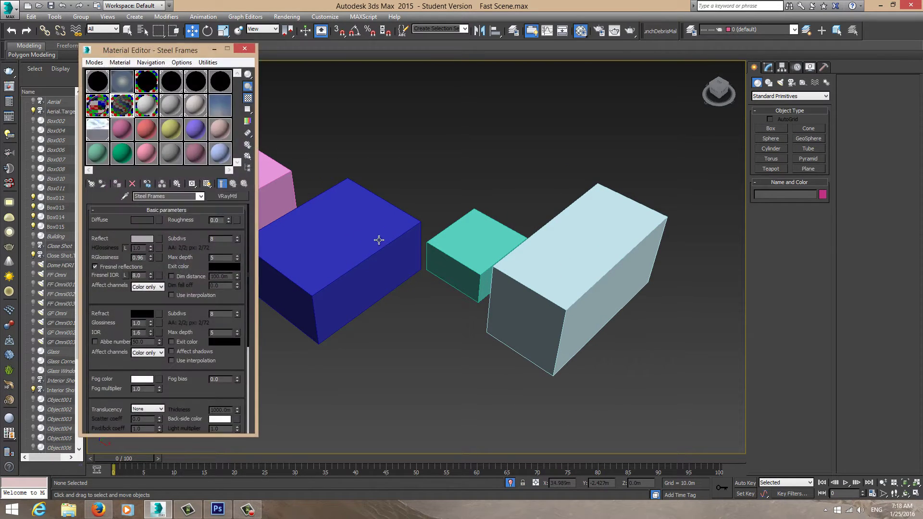
pyautogui.click(147, 184)
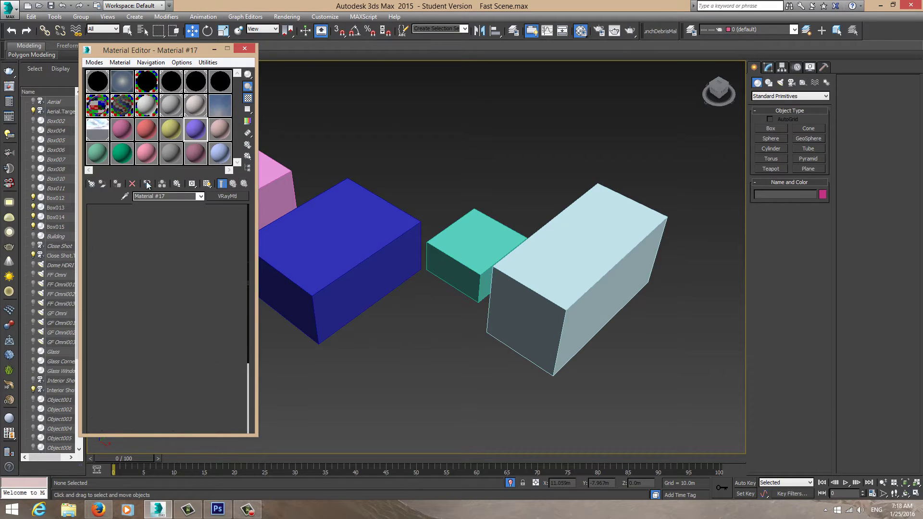
pyautogui.click(361, 227)
pyautogui.click(117, 184)
pyautogui.keyDown('ctrl'); pyautogui.click(503, 261); pyautogui.keyUp('ctrl')
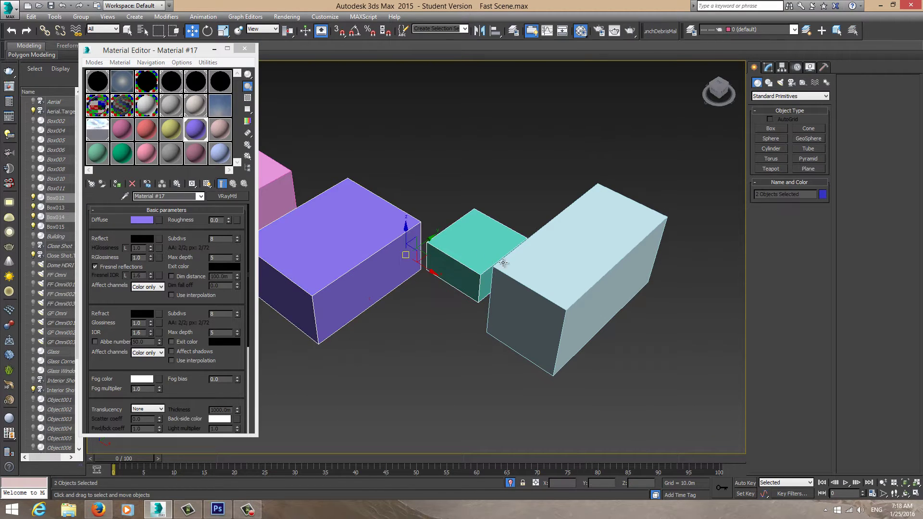
pyautogui.keyDown('ctrl'); pyautogui.click(533, 269); pyautogui.keyUp('ctrl')
pyautogui.keyDown('ctrl'); pyautogui.click(276, 192); pyautogui.keyUp('ctrl')
pyautogui.click(117, 184)
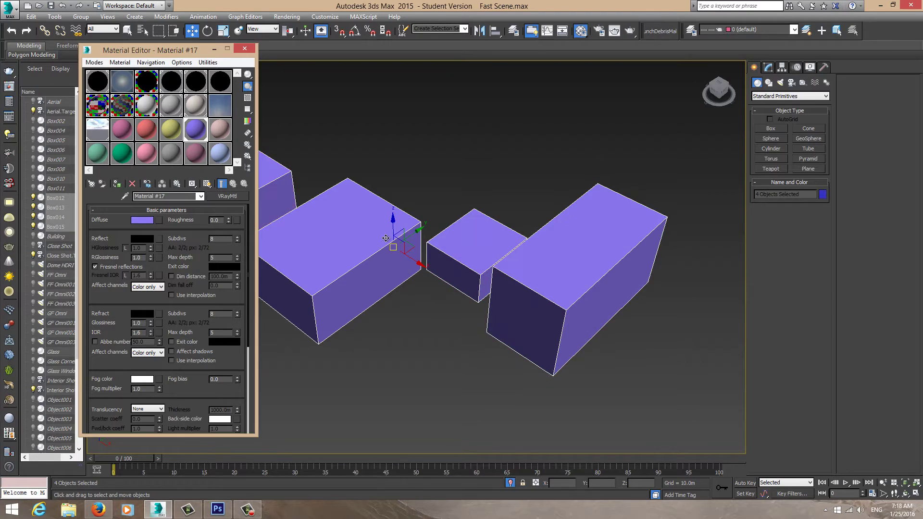
pyautogui.moveTo(460, 260); pyautogui.dragTo(583, 274, button='middle')
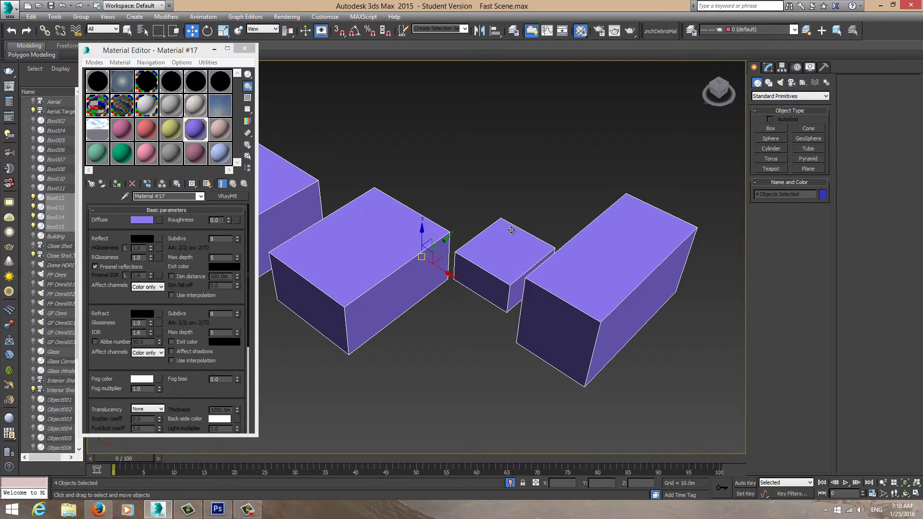
# Step: Check each box's material, then close the Material Editor with nothing selected
pyautogui.click(577, 269)
pyautogui.click(368, 249)
pyautogui.click(504, 236)
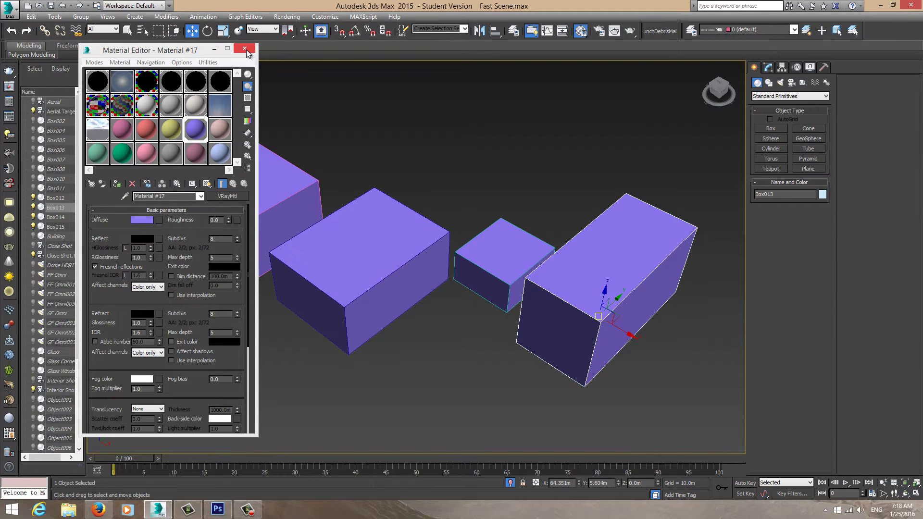
pyautogui.click(605, 288)
pyautogui.moveTo(711, 399); pyautogui.dragTo(269, 158)
pyautogui.click(245, 49)
pyautogui.click(413, 182)
pyautogui.keyDown('alt'); pyautogui.moveTo(413, 181); pyautogui.dragTo(462, 252, button='middle'); pyautogui.keyUp('alt')
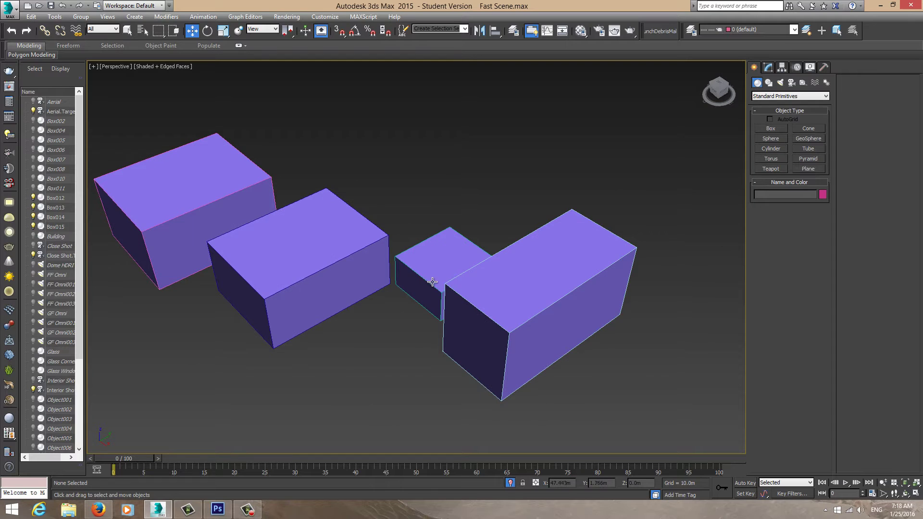
# Step: Delete three of the four boxes, leaving a single box
pyautogui.moveTo(678, 398); pyautogui.dragTo(296, 226)
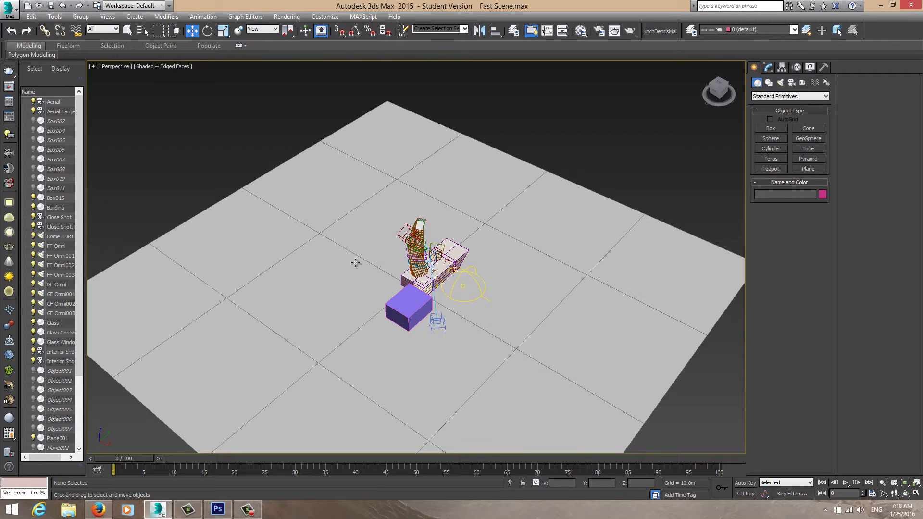
pyautogui.press('z')
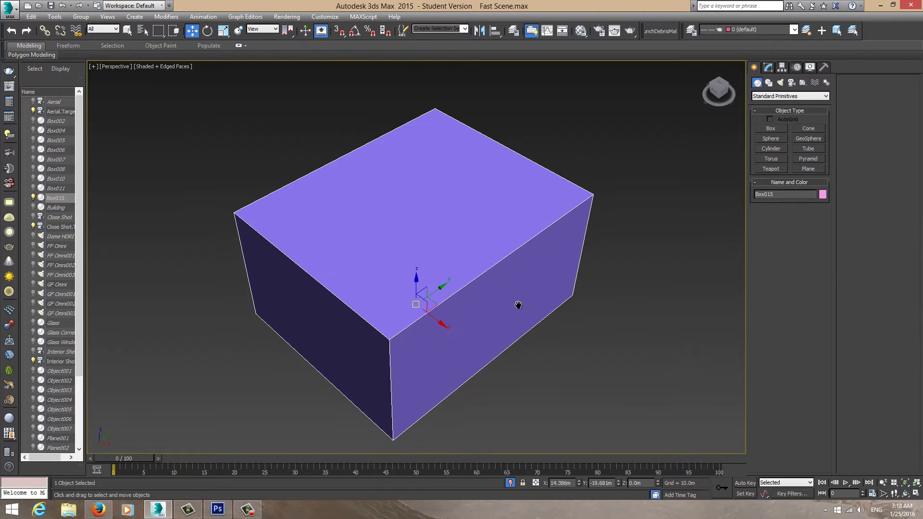
pyautogui.scroll(-4, 519, 304)
pyautogui.moveTo(519, 304)
pyautogui.keyDown('alt'); pyautogui.mouseDown(button='middle')
pyautogui.moveTo(303, 285)
pyautogui.moveTo(302, 269)
pyautogui.mouseUp(button='middle'); pyautogui.keyUp('alt')
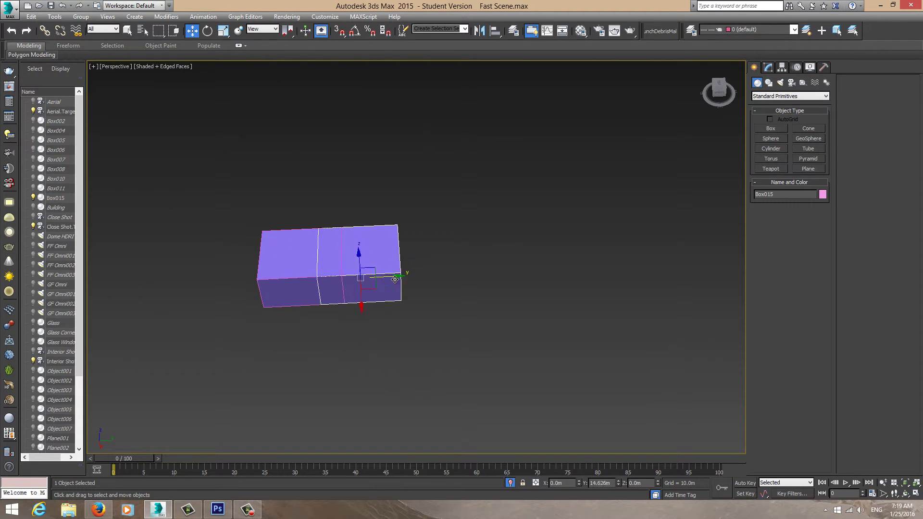
# Step: Copy the remaining box along Y into a long row of boxes
pyautogui.keyDown('shift'); pyautogui.moveTo(302, 269); pyautogui.dragTo(402, 274); pyautogui.keyUp('shift')
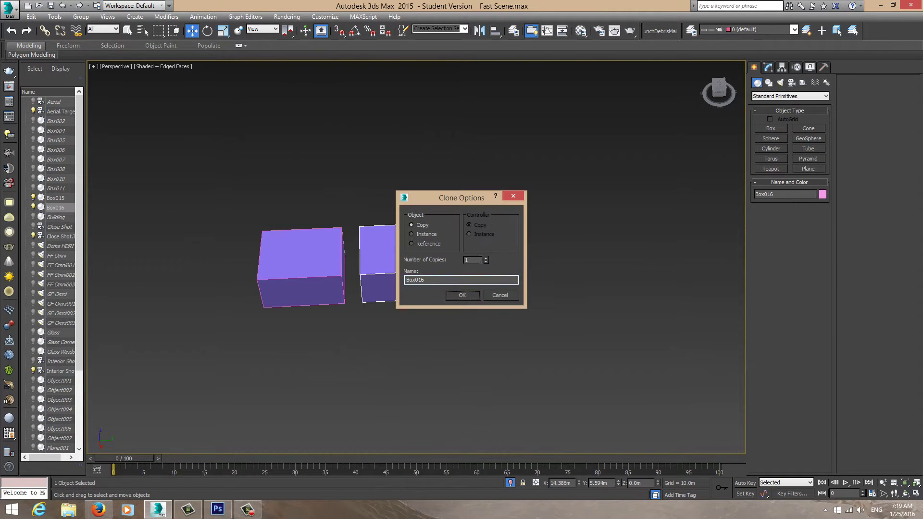
pyautogui.click(475, 299)
pyautogui.press('z')
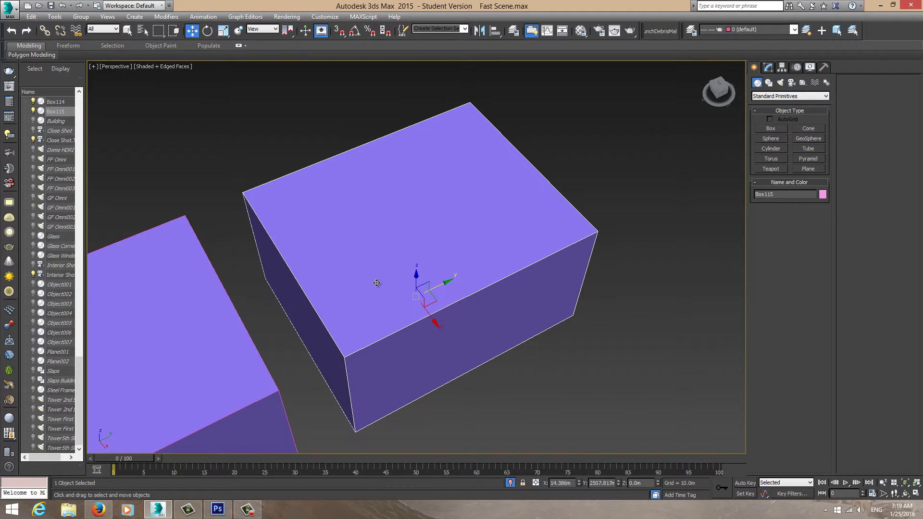
pyautogui.scroll(-5, 377, 282)
pyautogui.scroll(-4, 384, 302)
pyautogui.click(399, 325)
pyautogui.scroll(-5, 399, 317)
pyautogui.scroll(-1, 414, 288)
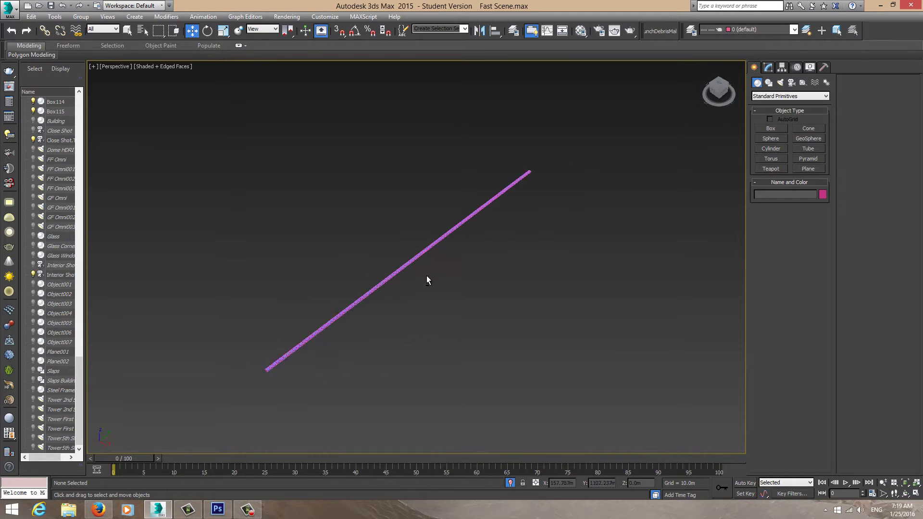
pyautogui.scroll(-2, 421, 277)
pyautogui.scroll(3, 414, 272)
pyautogui.scroll(3, 394, 269)
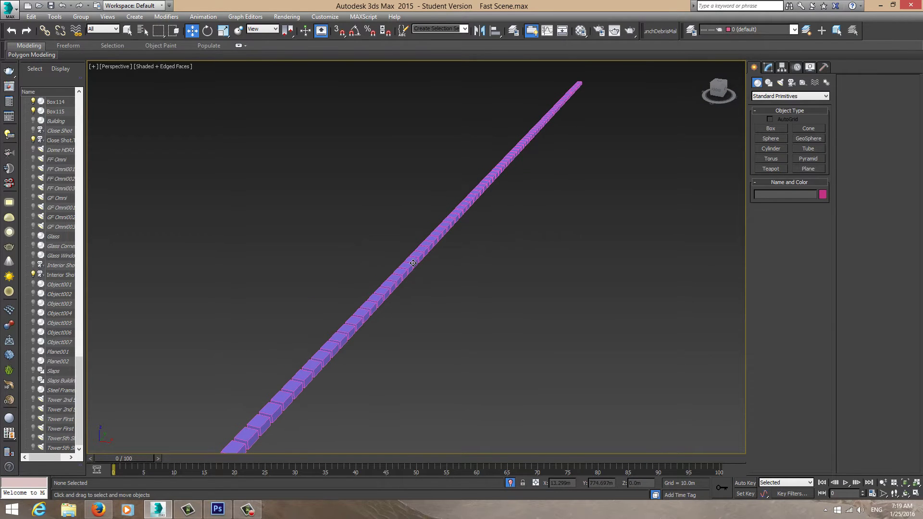
# Step: Rename one box in the row to 'The One'
pyautogui.click(413, 263)
pyautogui.keyDown('alt'); pyautogui.moveTo(413, 260); pyautogui.dragTo(394, 280, button='middle'); pyautogui.keyUp('alt')
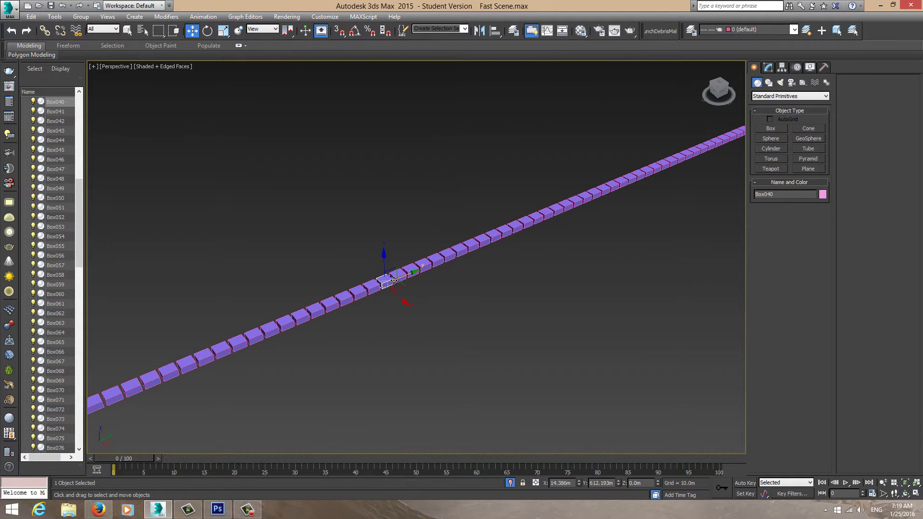
pyautogui.scroll(3, 393, 280)
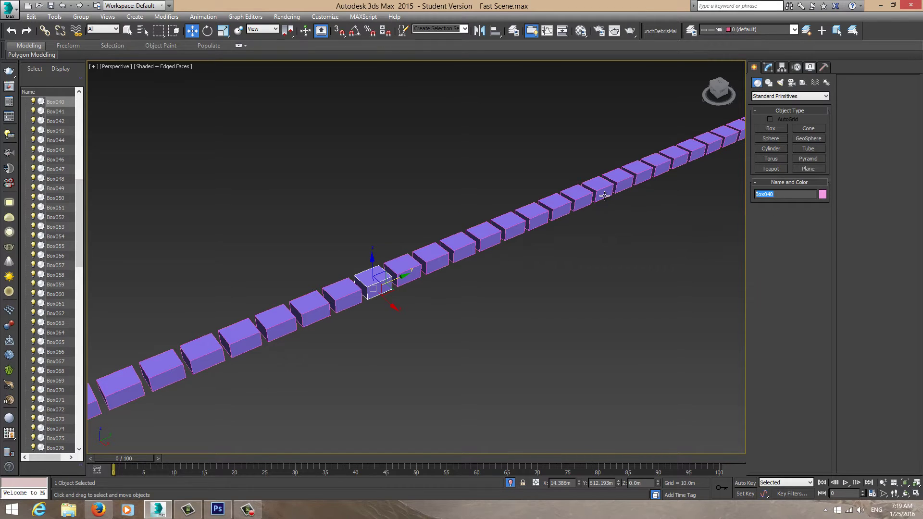
pyautogui.write('The One')
pyautogui.click(672, 240)
pyautogui.scroll(-3, 627, 247)
pyautogui.scroll(-2, 627, 249)
# Step: Orbit and pan the Perspective view to look along the box row
pyautogui.moveTo(627, 252)
pyautogui.keyDown('alt'); pyautogui.mouseDown(button='middle')
pyautogui.moveTo(605, 237)
pyautogui.moveTo(549, 263)
pyautogui.moveTo(535, 252)
pyautogui.moveTo(398, 264)
pyautogui.moveTo(432, 271)
pyautogui.mouseUp(button='middle'); pyautogui.keyUp('alt')
pyautogui.scroll(2, 432, 272)
pyautogui.scroll(3, 428, 270)
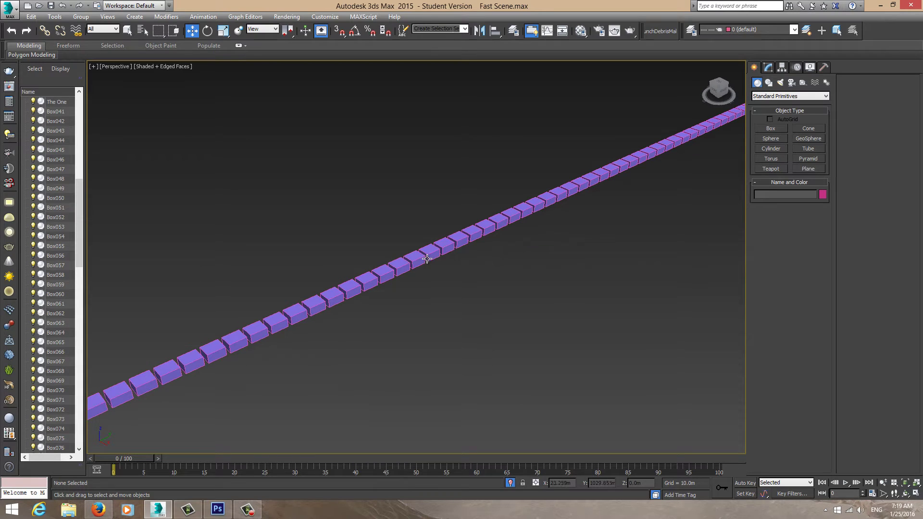
pyautogui.click(420, 256)
pyautogui.click(371, 276)
pyautogui.click(319, 288)
pyautogui.scroll(-2, 352, 294)
pyautogui.moveTo(352, 294); pyautogui.dragTo(355, 320, button='middle')
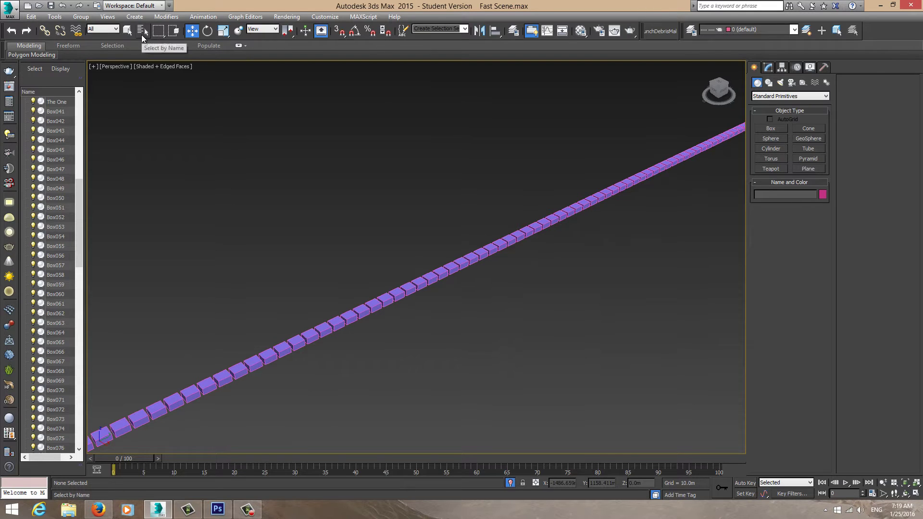
pyautogui.scroll(-2, 476, 249)
pyautogui.moveTo(475, 249)
pyautogui.keyDown('alt'); pyautogui.mouseDown(button='middle')
pyautogui.moveTo(460, 256)
pyautogui.moveTo(476, 251)
pyautogui.mouseUp(button='middle'); pyautogui.keyUp('alt')
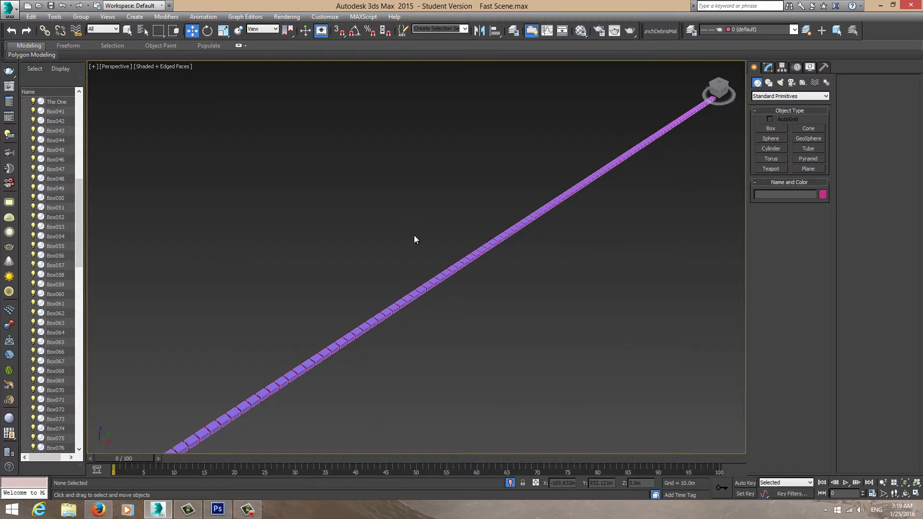
pyautogui.keyDown('alt'); pyautogui.moveTo(413, 235); pyautogui.dragTo(356, 189, button='middle'); pyautogui.keyUp('alt')
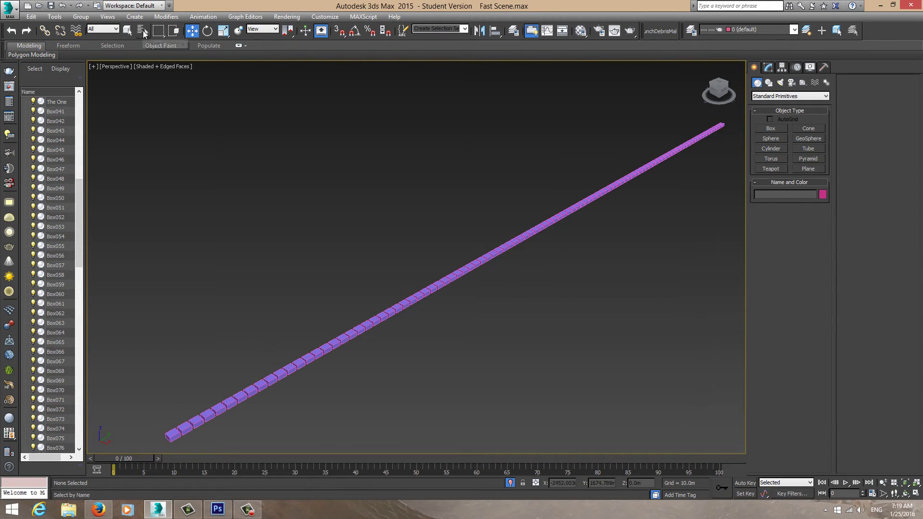
# Step: Select 'The One' from the Select From Scene list after toggling the display filters
pyautogui.click(143, 33)
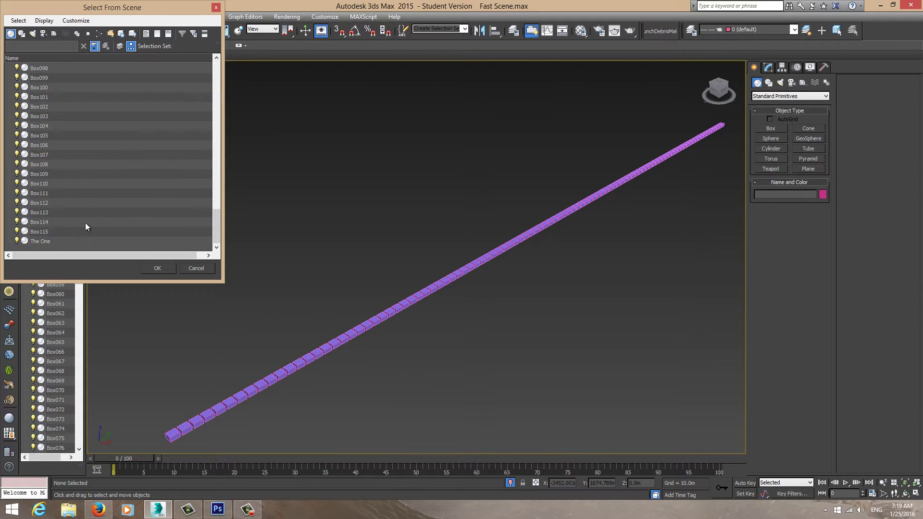
pyautogui.moveTo(215, 222); pyautogui.dragTo(217, 82)
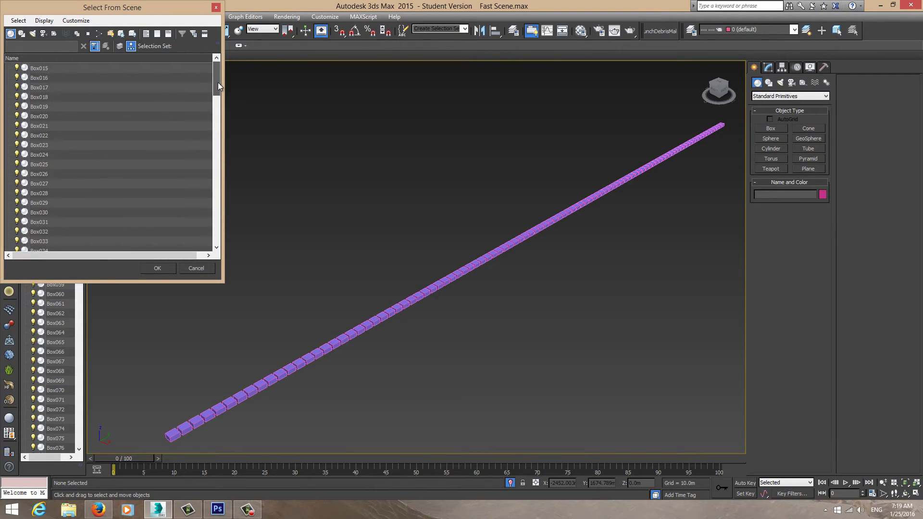
pyautogui.moveTo(220, 136); pyautogui.dragTo(219, 242)
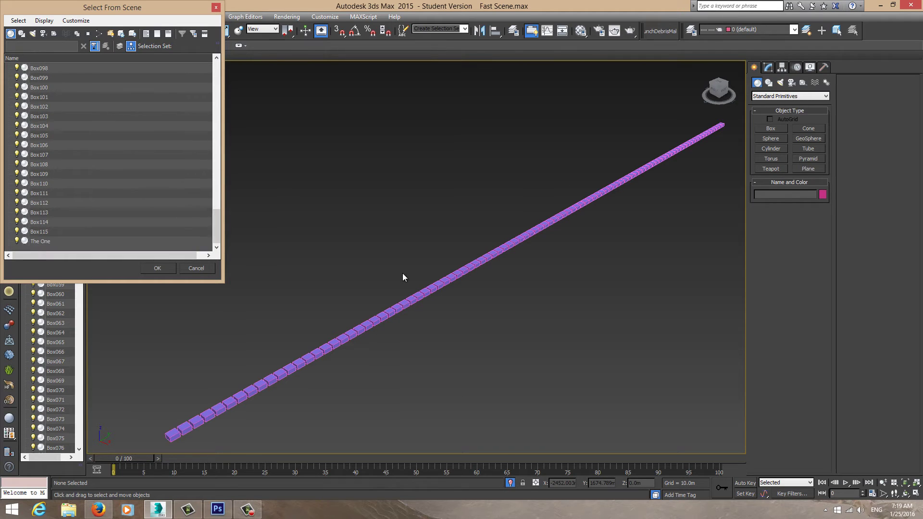
pyautogui.click(10, 34)
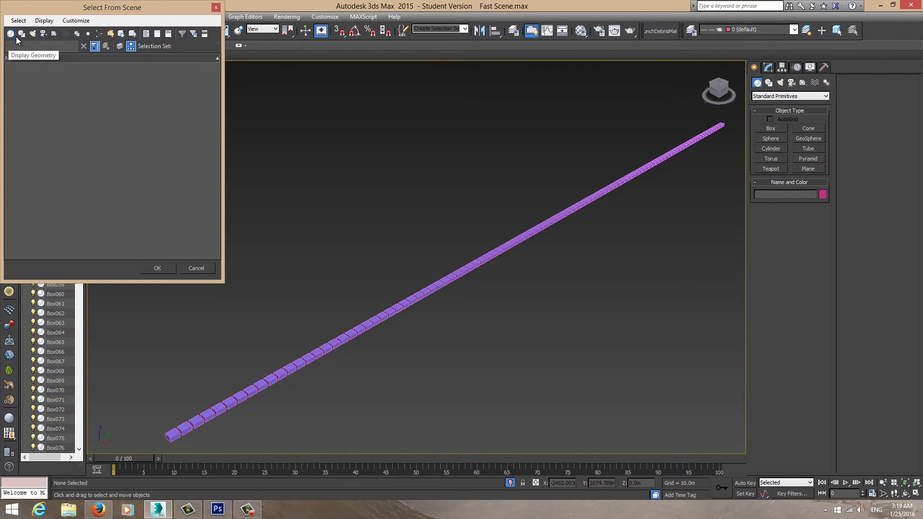
pyautogui.click(43, 37)
pyautogui.click(43, 36)
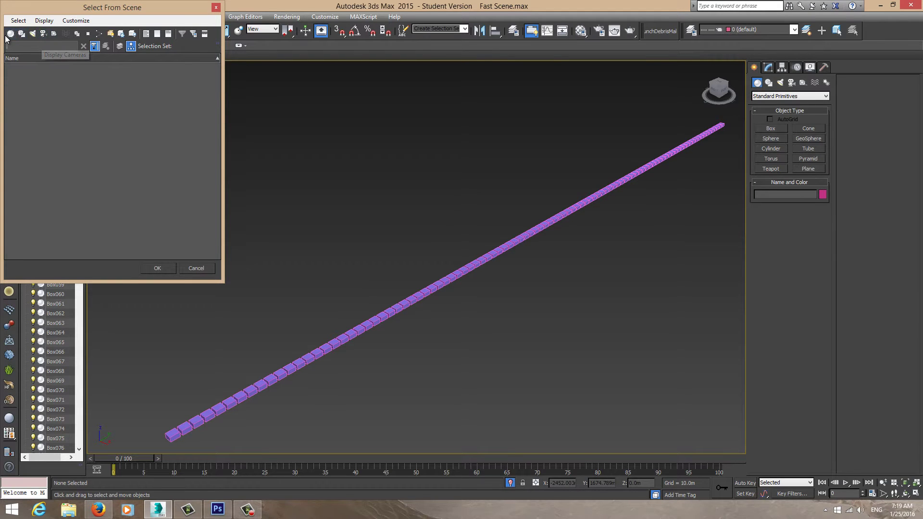
pyautogui.click(10, 33)
pyautogui.click(74, 154)
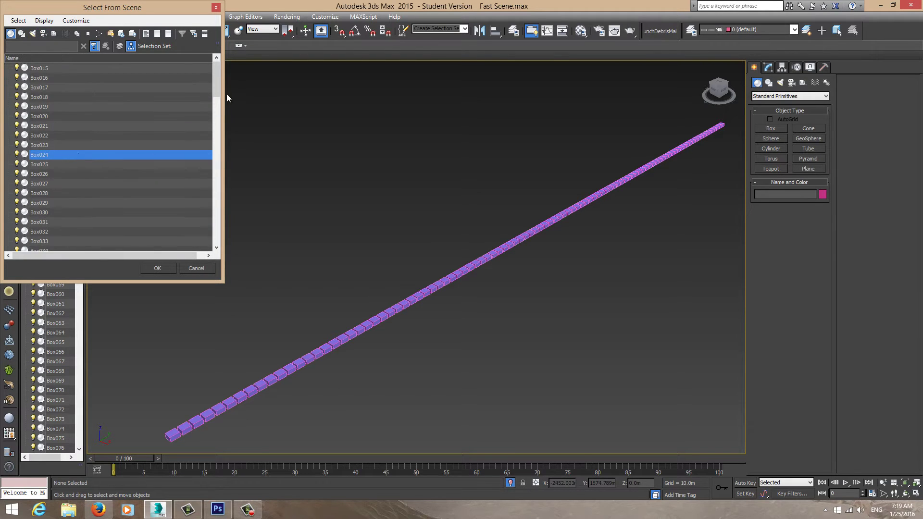
pyautogui.moveTo(216, 101); pyautogui.dragTo(217, 231)
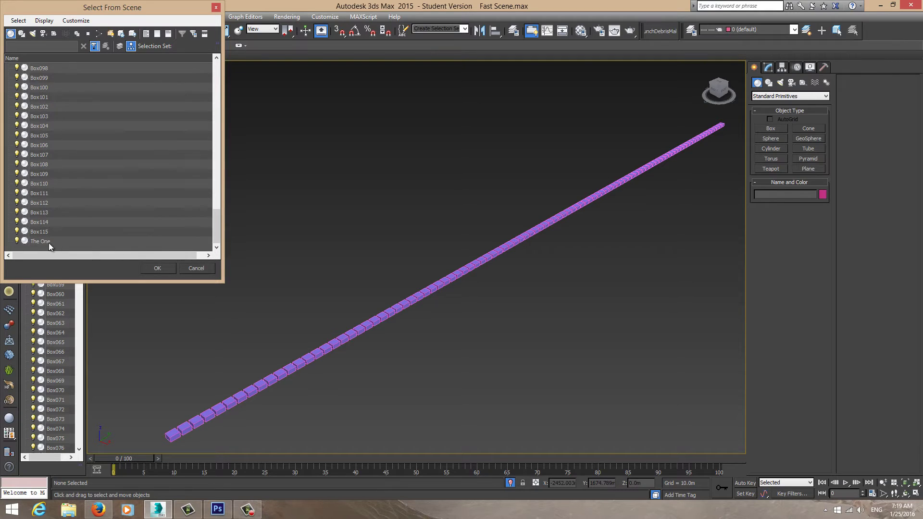
pyautogui.click(48, 240)
pyautogui.click(158, 269)
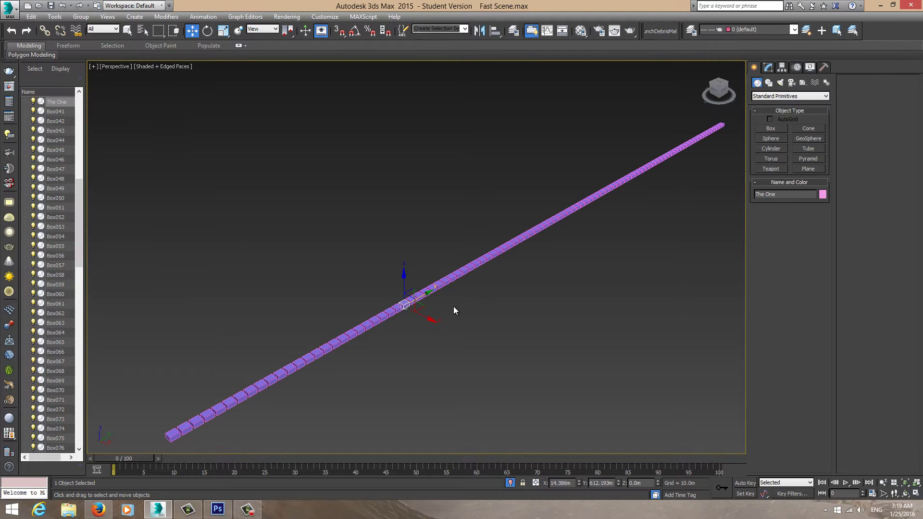
# Step: Move The One sideways out of the row, then select the other 101 boxes
pyautogui.moveTo(425, 312); pyautogui.dragTo(412, 306)
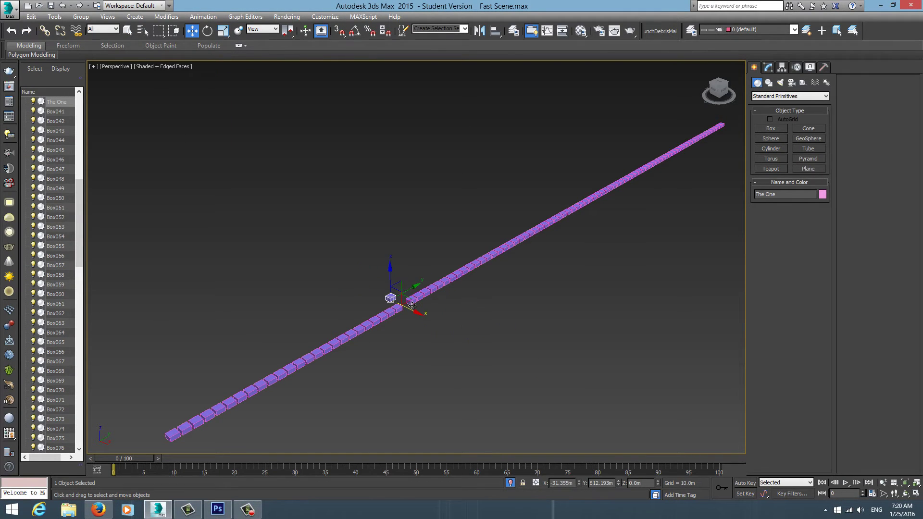
pyautogui.scroll(-3, 412, 306)
pyautogui.scroll(-3, 439, 274)
pyautogui.keyDown('alt'); pyautogui.moveTo(453, 262); pyautogui.dragTo(493, 269, button='middle'); pyautogui.keyUp('alt')
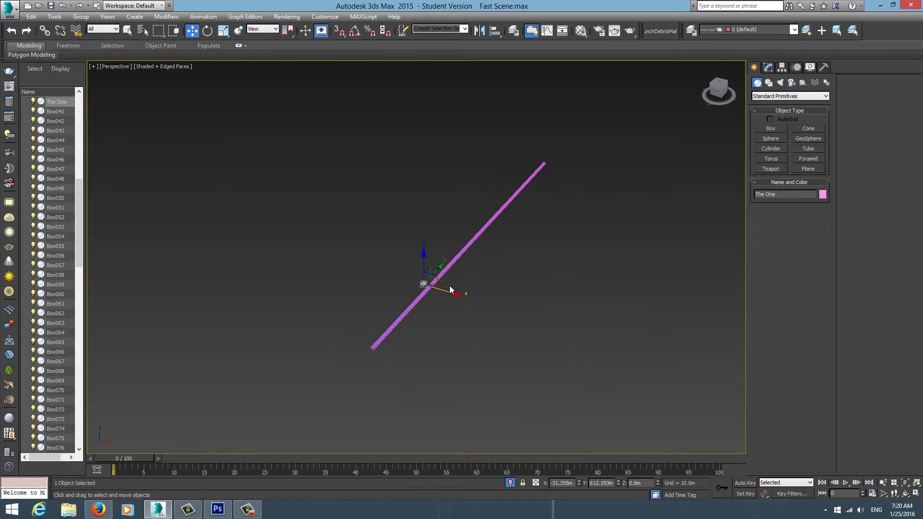
pyautogui.keyDown('alt'); pyautogui.moveTo(450, 289); pyautogui.dragTo(435, 294, button='middle'); pyautogui.keyUp('alt')
pyautogui.scroll(2, 433, 298)
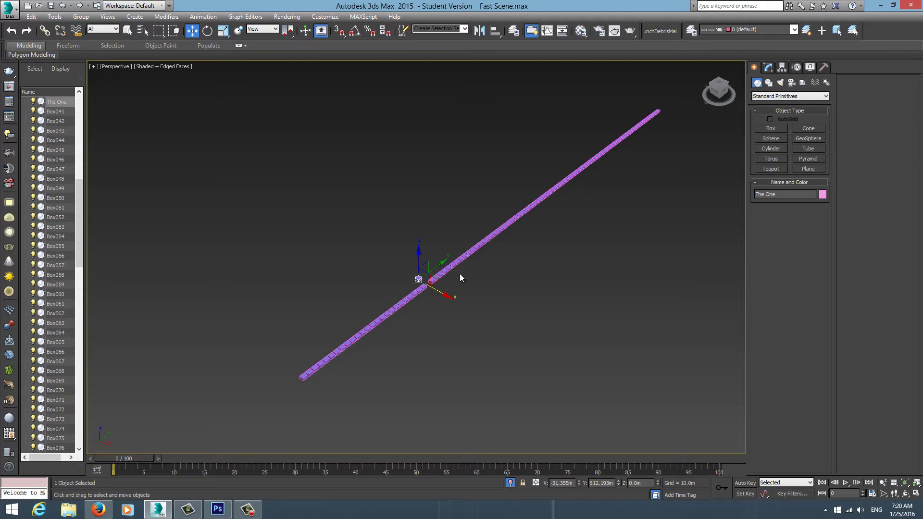
pyautogui.keyDown('alt'); pyautogui.moveTo(459, 278); pyautogui.dragTo(470, 263, button='middle'); pyautogui.keyUp('alt')
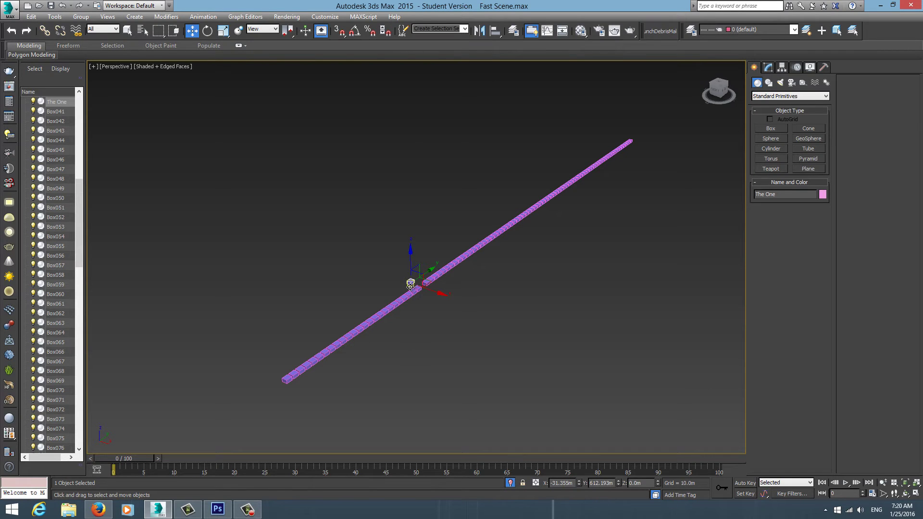
pyautogui.hotkey('ctrl', 'a')
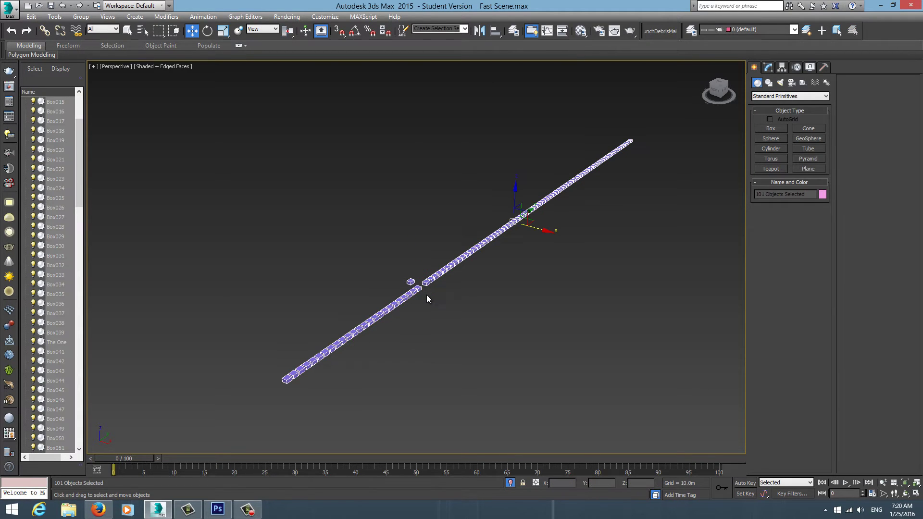
# Step: Delete the 101 selected boxes and orbit around the twisted tower and building
pyautogui.press('Delete')
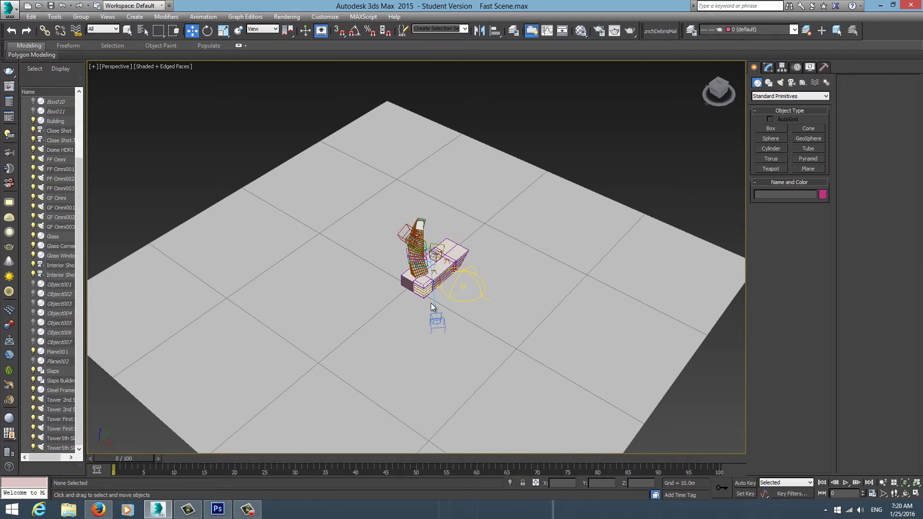
pyautogui.scroll(-3, 430, 303)
pyautogui.scroll(3, 426, 289)
pyautogui.scroll(5, 427, 289)
pyautogui.scroll(1, 423, 245)
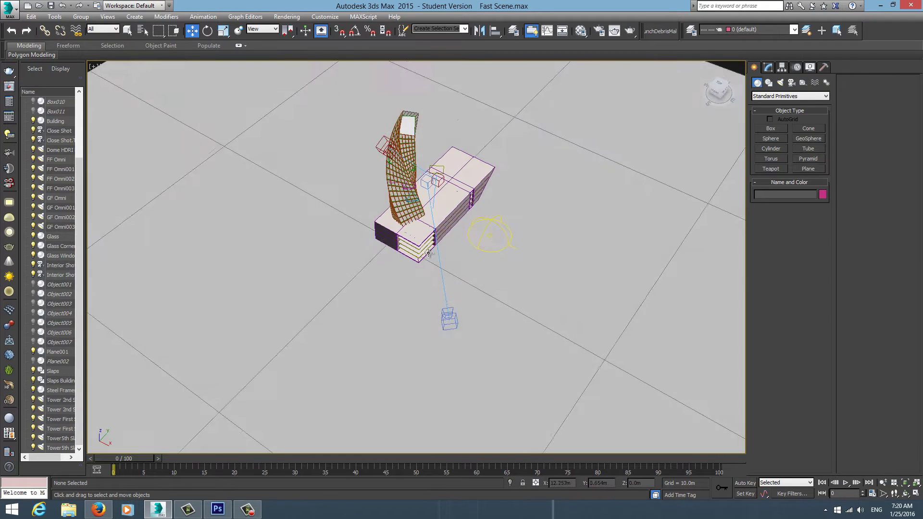
pyautogui.scroll(1, 450, 239)
pyautogui.moveTo(451, 238)
pyautogui.keyDown('alt'); pyautogui.mouseDown(button='middle')
pyautogui.moveTo(482, 238)
pyautogui.moveTo(426, 239)
pyautogui.moveTo(505, 346)
pyautogui.mouseUp(button='middle'); pyautogui.keyUp('alt')
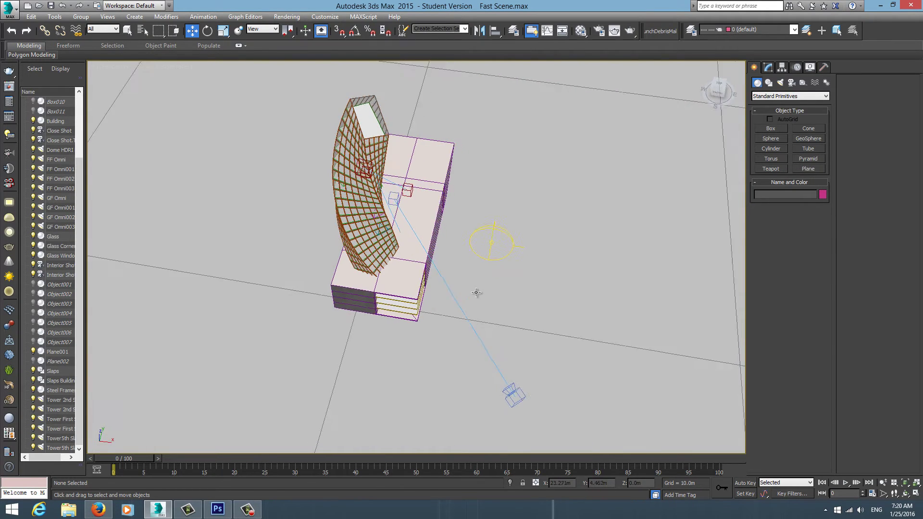
pyautogui.keyDown('alt'); pyautogui.moveTo(473, 294); pyautogui.dragTo(457, 250, button='middle'); pyautogui.keyUp('alt')
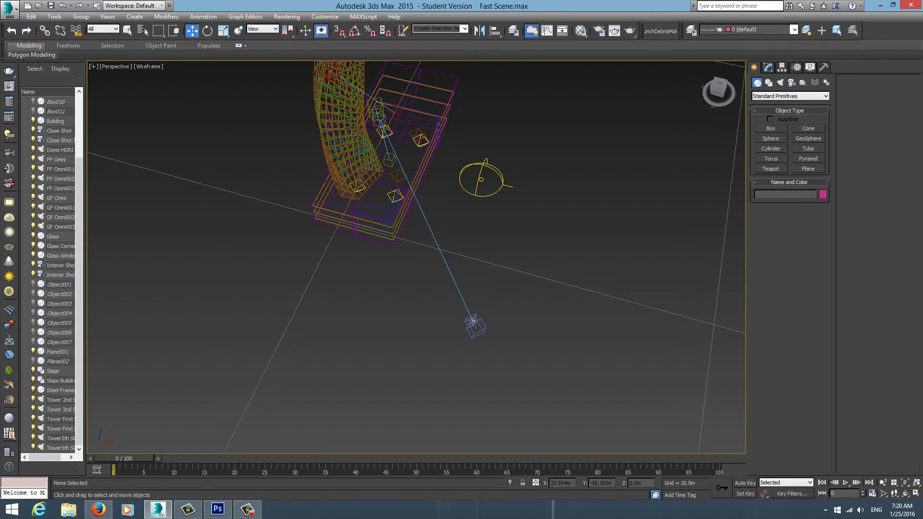
# Step: Select the Close Shot and Aerial cameras, toggling wireframe and shaded display
pyautogui.click(475, 322)
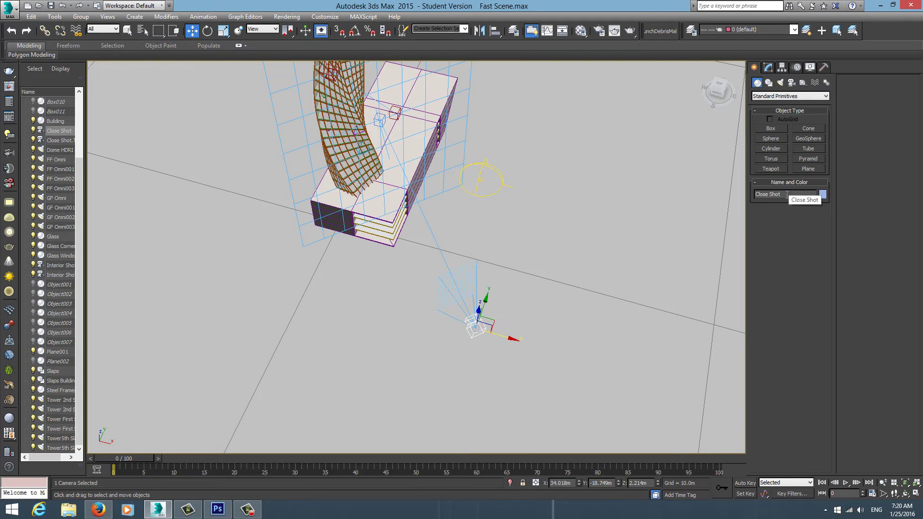
pyautogui.moveTo(485, 173)
pyautogui.mouseDown(button='middle')
pyautogui.moveTo(506, 238)
pyautogui.moveTo(384, 96)
pyautogui.mouseUp(button='middle')
pyautogui.press('F3')
pyautogui.click(372, 91)
pyautogui.press('F3')
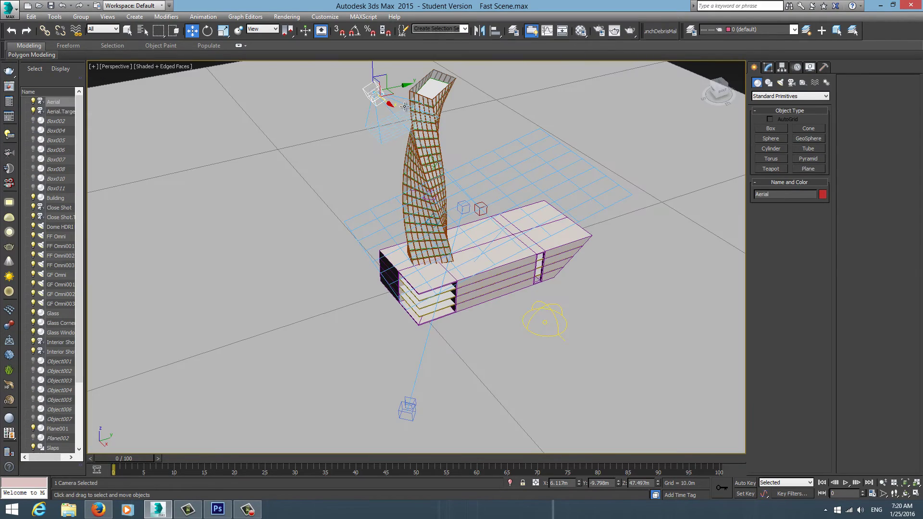
pyautogui.hotkey('shift', 'z')
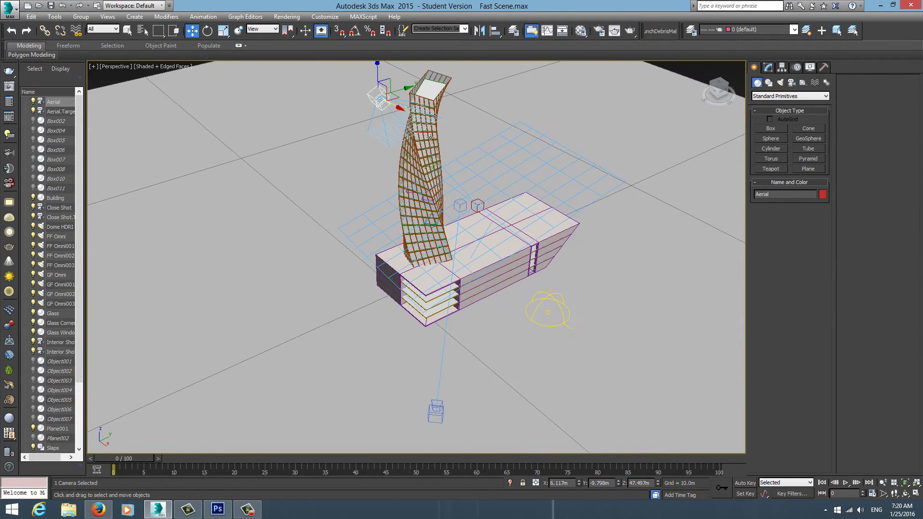
pyautogui.hotkey('shift', 'z')
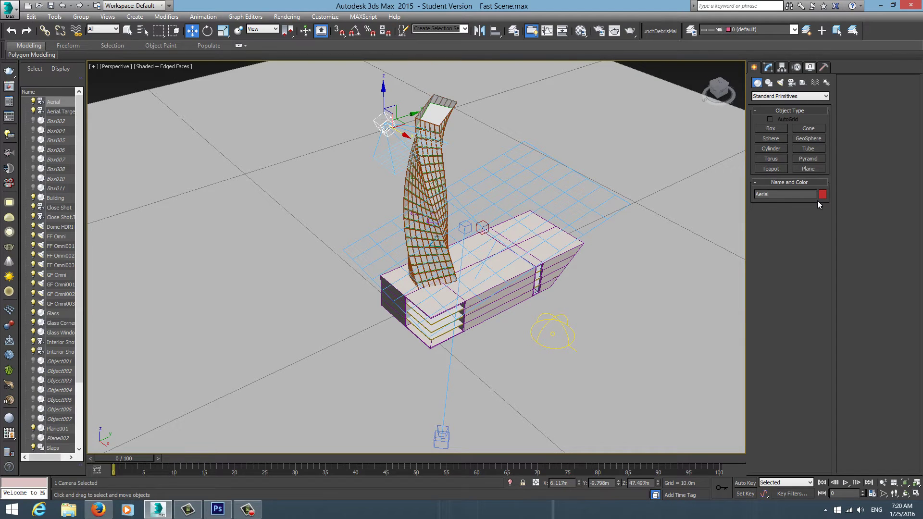
pyautogui.click(494, 161)
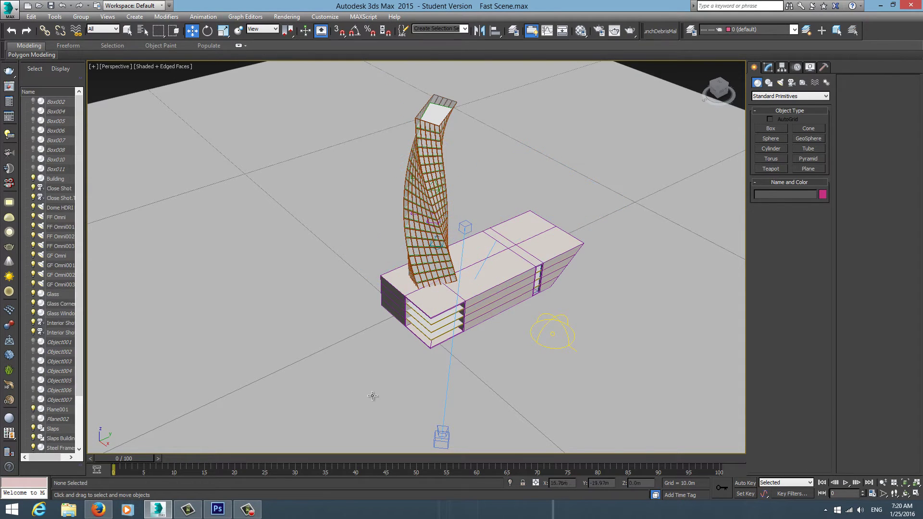
pyautogui.click(441, 432)
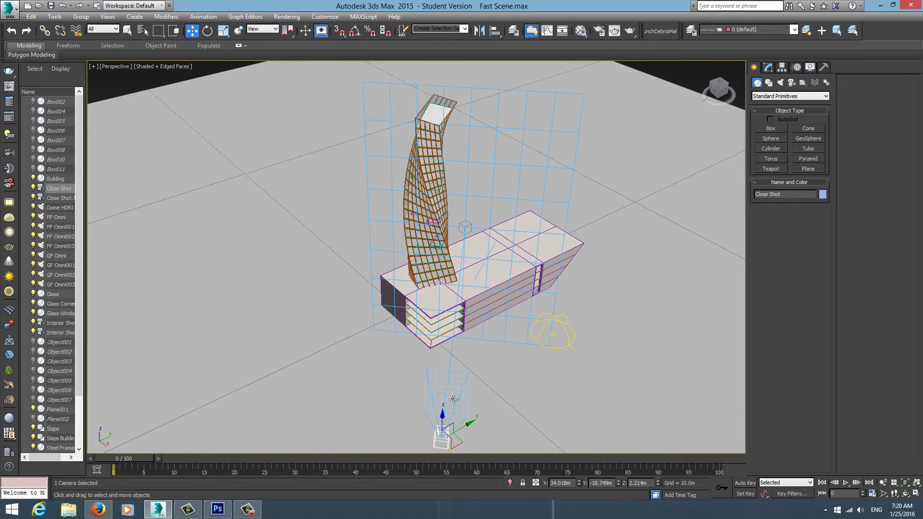
# Step: View through the Close Shot camera with the render frame shown, then maximize the Top view
pyautogui.press('c')
pyautogui.hotkey('shift', 'f')
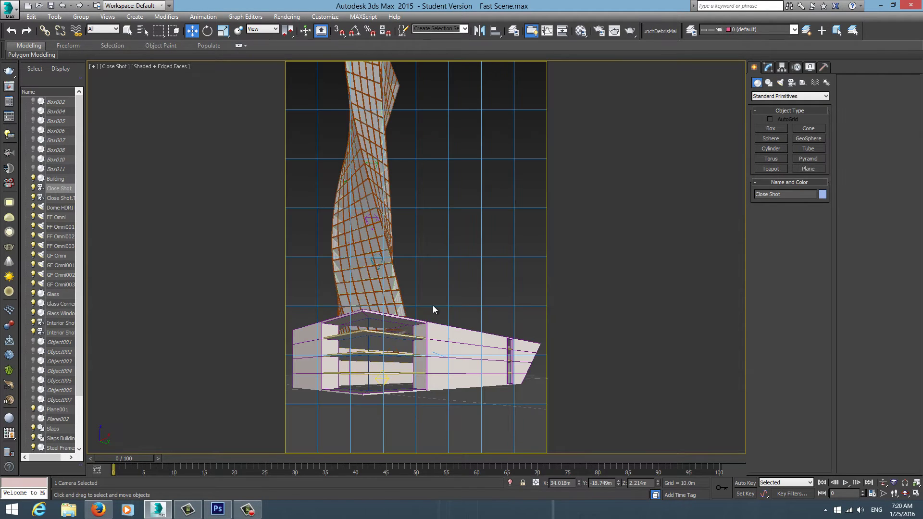
pyautogui.hotkey('alt', 'w')
pyautogui.rightClick(299, 188)
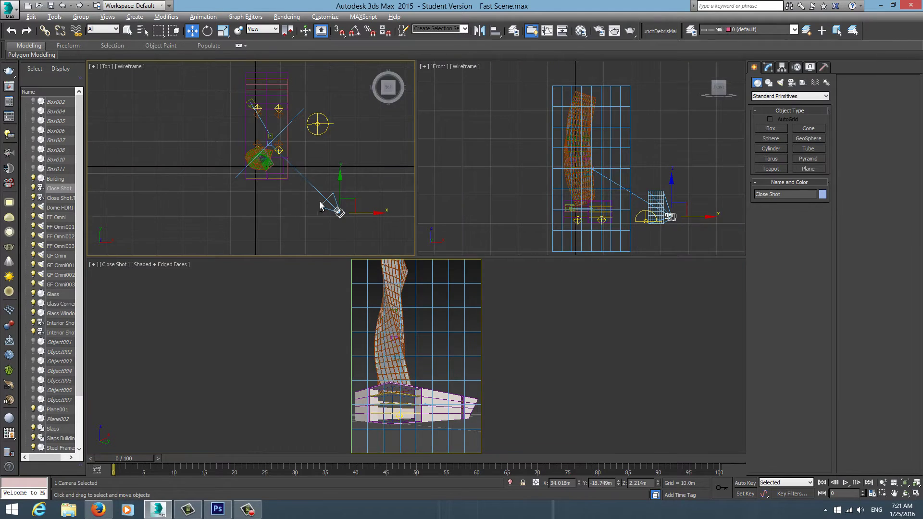
pyautogui.hotkey('alt', 'w')
# Step: Copy the Close Shot camera to a new spot as Close Shot001
pyautogui.keyDown('shift'); pyautogui.moveTo(606, 354); pyautogui.dragTo(446, 343); pyautogui.keyUp('shift')
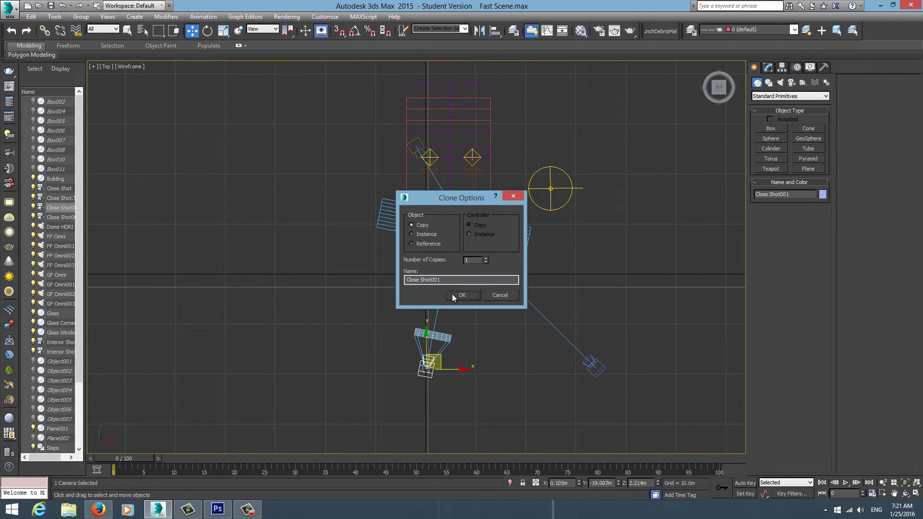
pyautogui.click(460, 295)
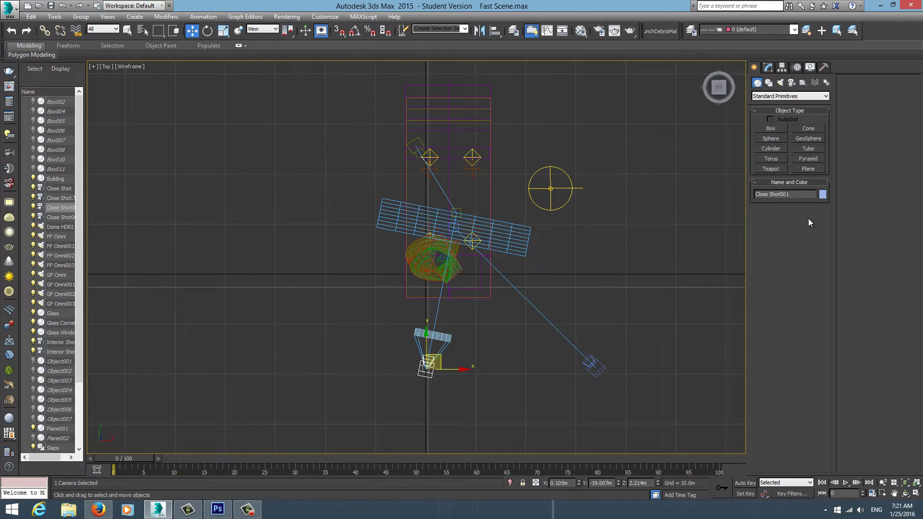
pyautogui.click(462, 206)
pyautogui.scroll(3, 462, 206)
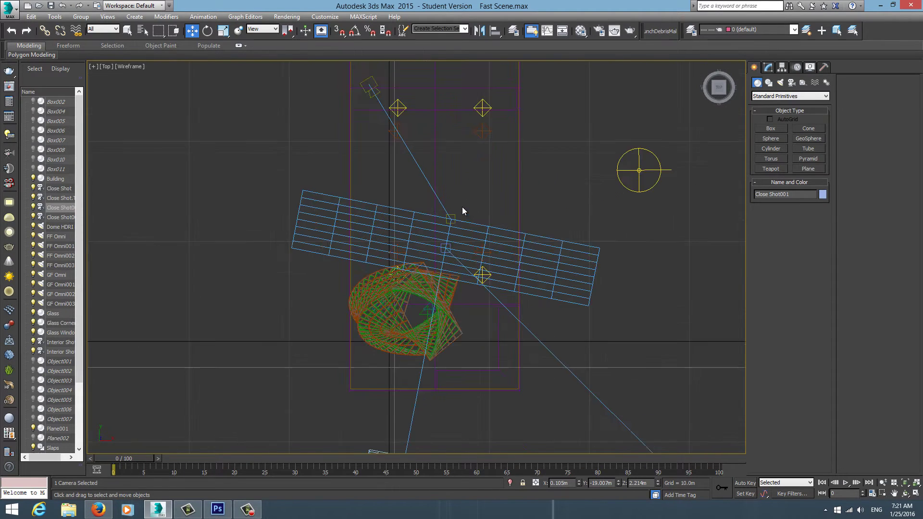
pyautogui.scroll(2, 449, 258)
pyautogui.scroll(2, 444, 271)
pyautogui.scroll(2, 451, 268)
pyautogui.scroll(3, 451, 268)
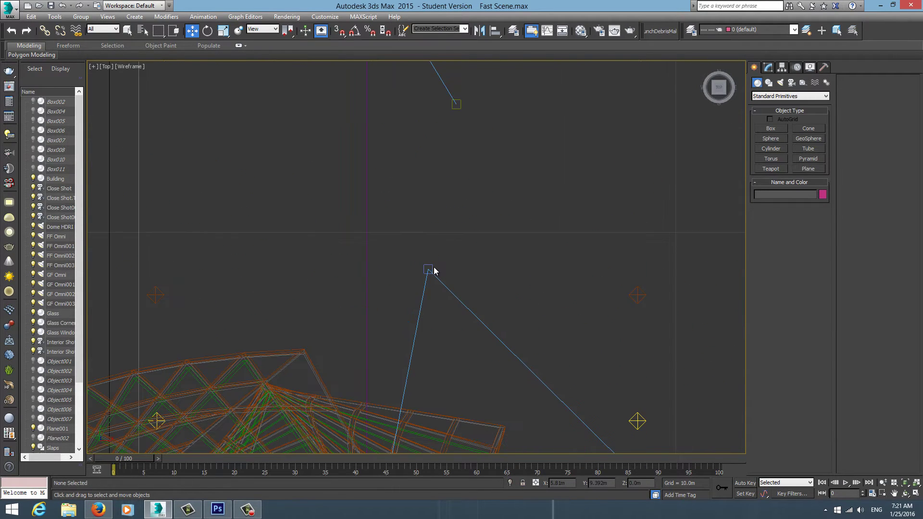
# Step: Select the bottom camera and rename it Aerial
pyautogui.click(431, 268)
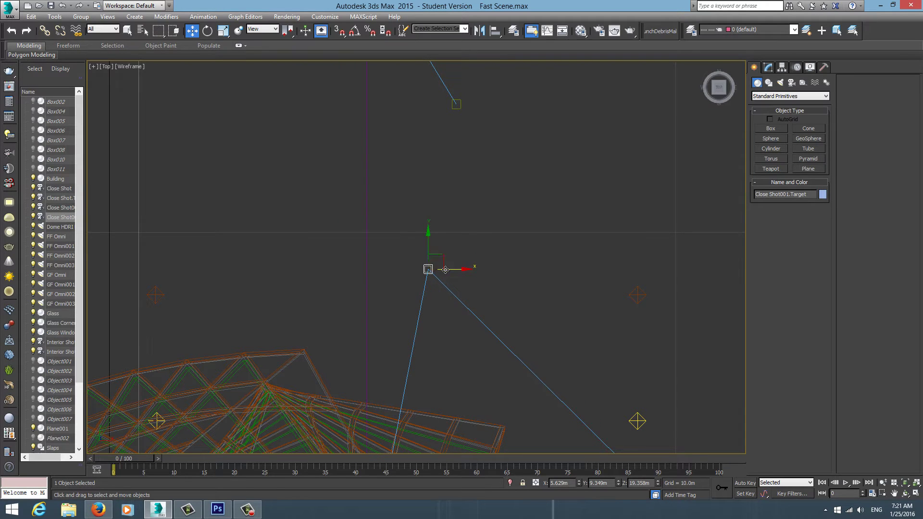
pyautogui.click(458, 279)
pyautogui.click(430, 265)
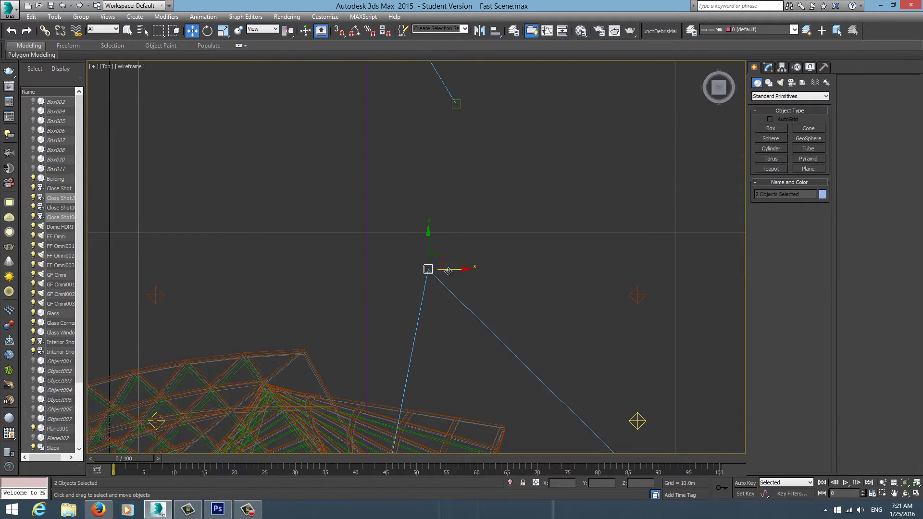
pyautogui.scroll(-4, 449, 274)
pyautogui.scroll(-5, 448, 274)
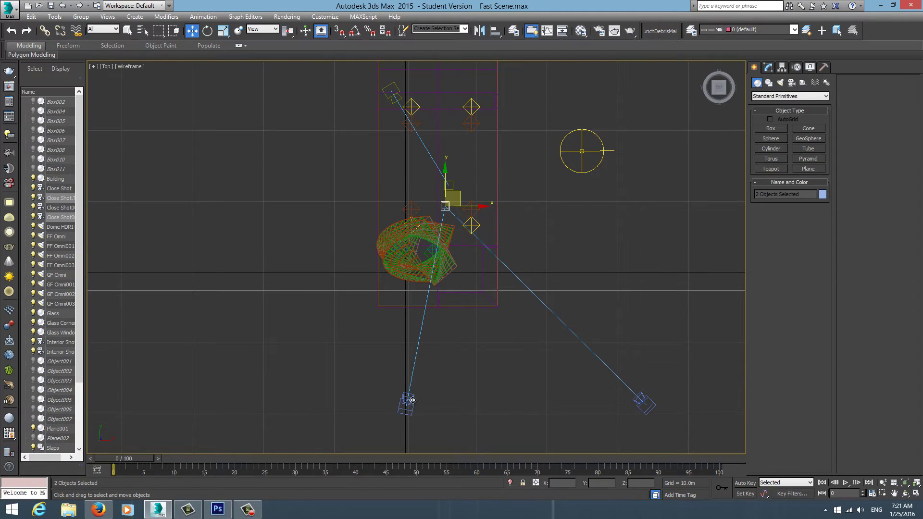
pyautogui.click(412, 399)
pyautogui.doubleClick(802, 196)
pyautogui.write('Aerial')
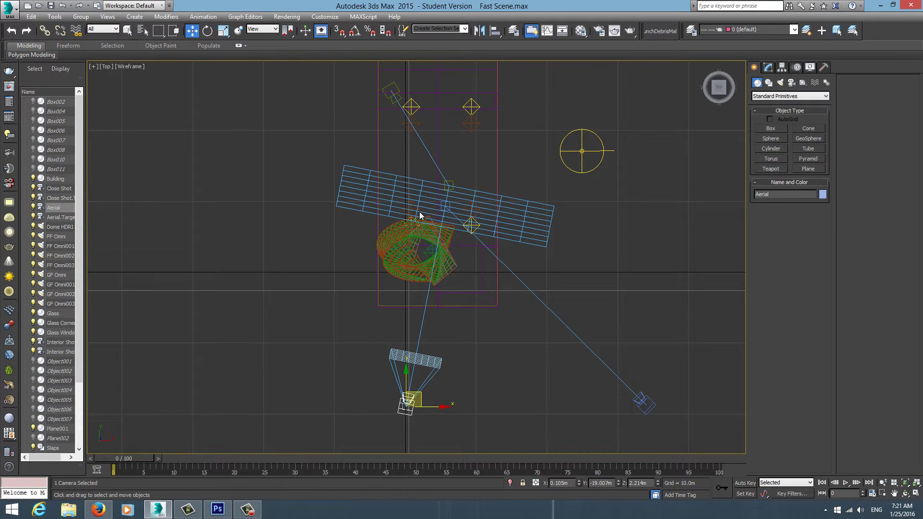
# Step: Give Aerial a red wire colour and shift Aerial.Target slightly left
pyautogui.click(822, 194)
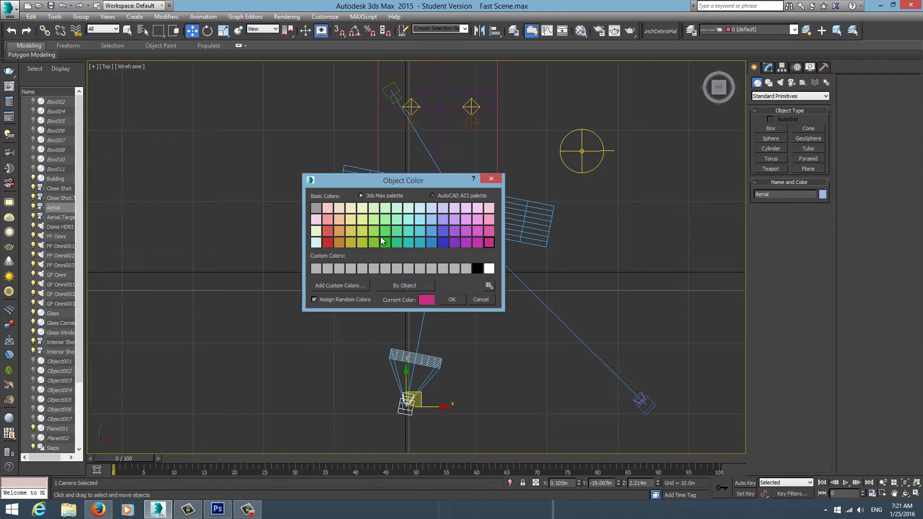
pyautogui.click(327, 242)
pyautogui.click(454, 299)
pyautogui.click(469, 269)
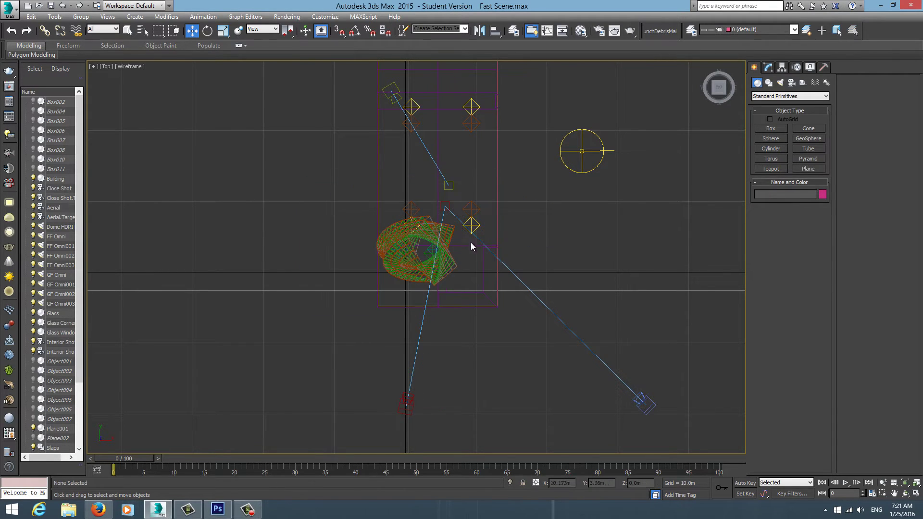
pyautogui.scroll(5, 454, 223)
pyautogui.click(419, 201)
pyautogui.scroll(-5, 420, 201)
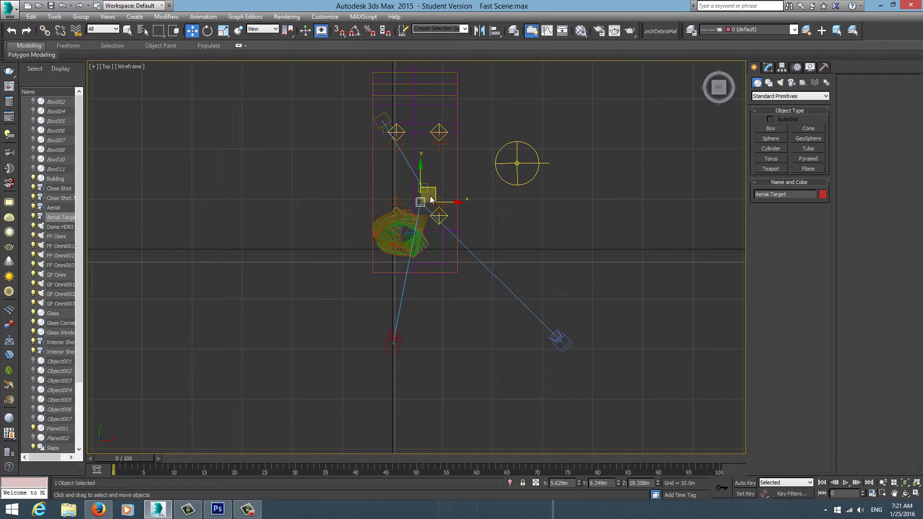
pyautogui.moveTo(435, 191); pyautogui.dragTo(432, 192)
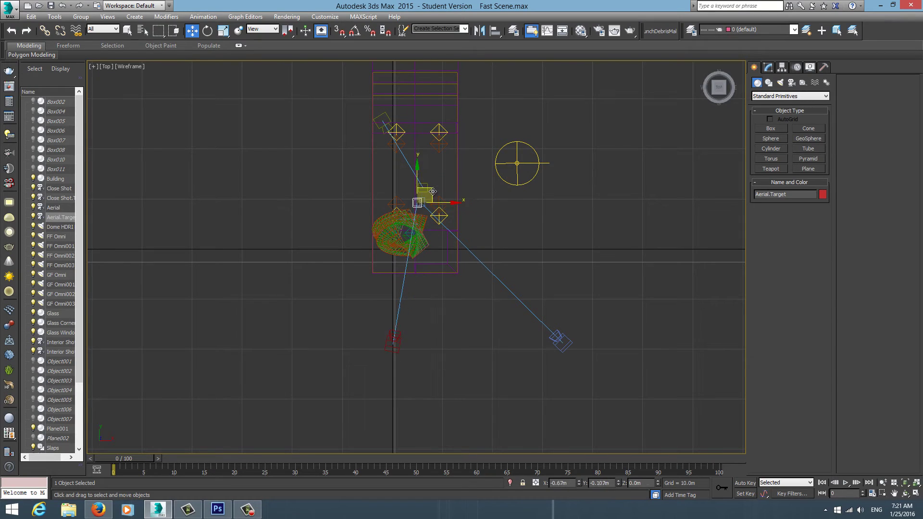
# Step: Look through the Aerial camera and orbit it to look up from below
pyautogui.hotkey('alt', 'w')
pyautogui.rightClick(437, 272)
pyautogui.hotkey('alt', 'w')
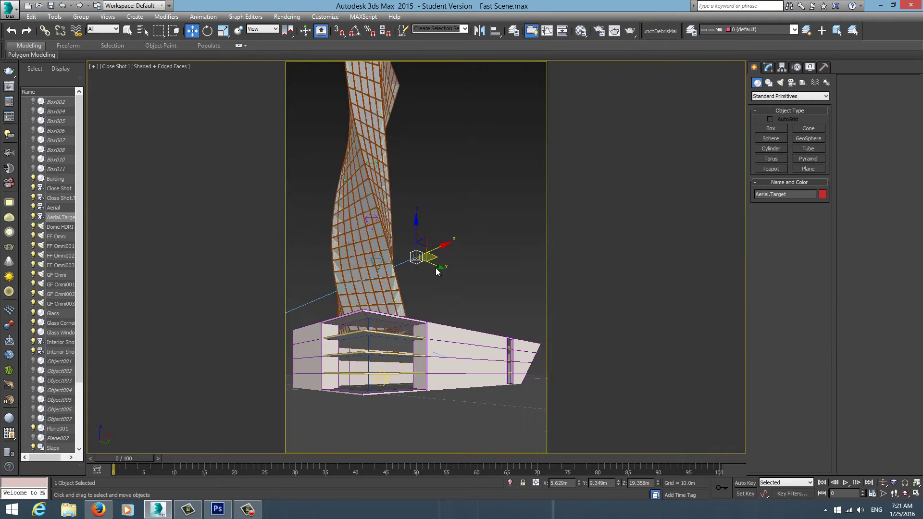
pyautogui.press('c')
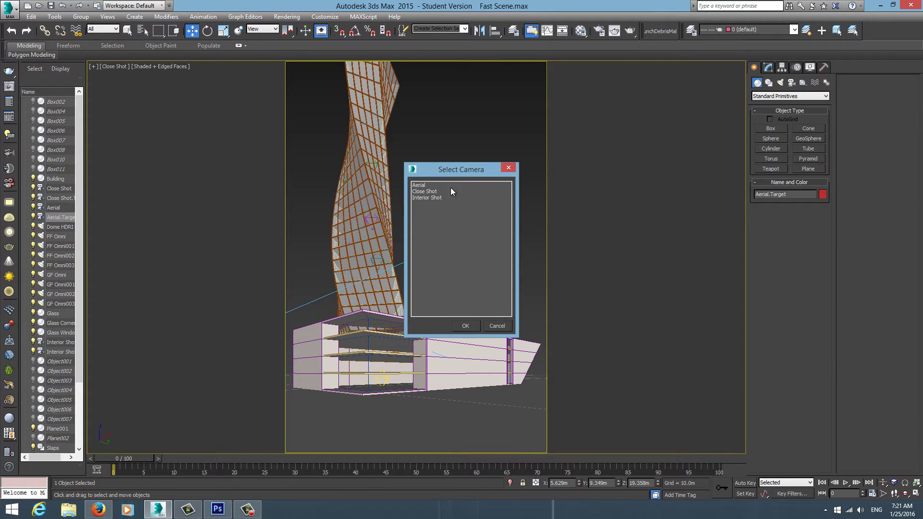
pyautogui.click(509, 170)
pyautogui.press('c')
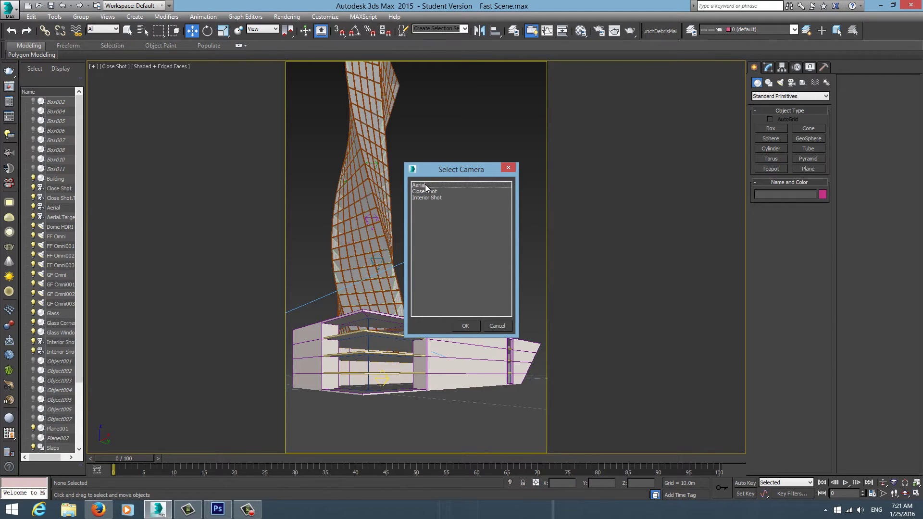
pyautogui.doubleClick(425, 185)
pyautogui.hotkey('ctrl', 'r')
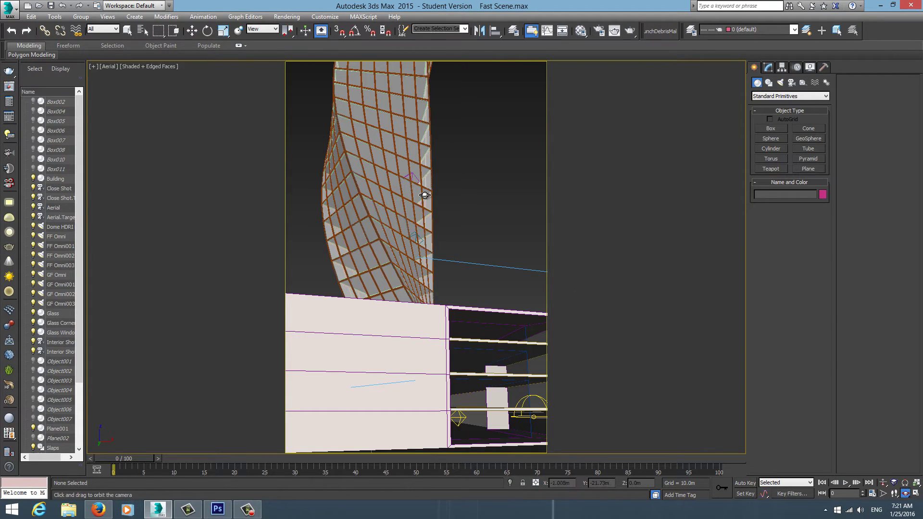
pyautogui.moveTo(425, 195)
pyautogui.mouseDown()
pyautogui.moveTo(400, 255)
pyautogui.moveTo(384, 254)
pyautogui.mouseUp()
# Step: Return to a maximized Perspective view orbited to a lower side view of the building
pyautogui.press('w')
pyautogui.hotkey('alt', 'w')
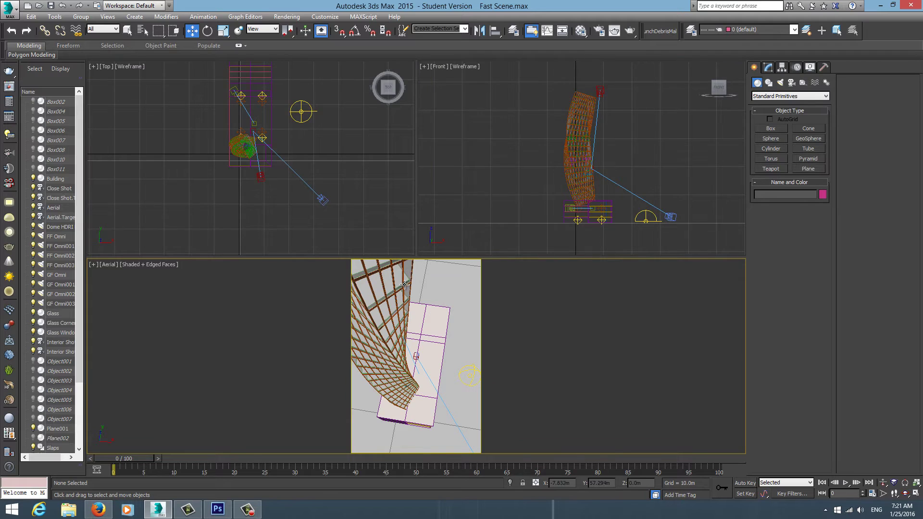
pyautogui.hotkey('alt', 'w')
pyautogui.hotkey('shift', 'f')
pyautogui.scroll(-3, 404, 274)
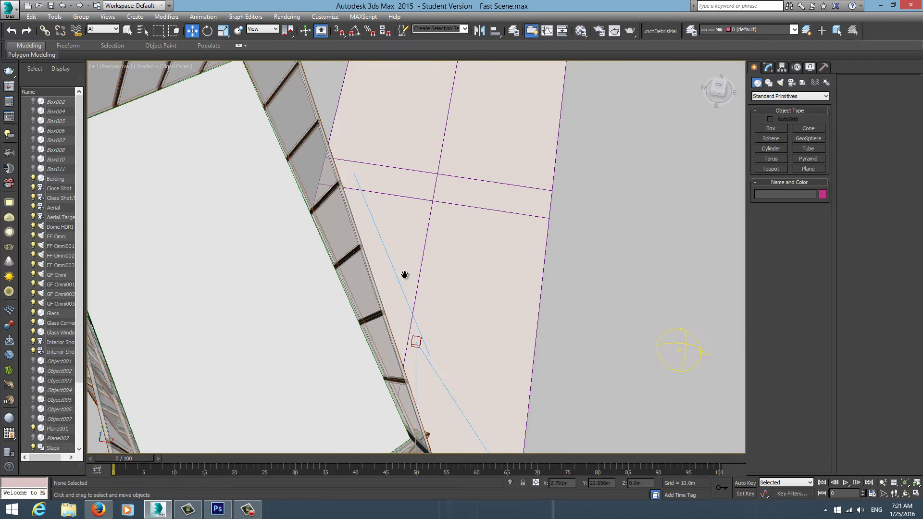
pyautogui.scroll(-5, 405, 269)
pyautogui.scroll(-2, 406, 255)
pyautogui.moveTo(406, 255)
pyautogui.keyDown('alt'); pyautogui.mouseDown(button='middle')
pyautogui.moveTo(345, 243)
pyautogui.moveTo(369, 244)
pyautogui.mouseUp(button='middle'); pyautogui.keyUp('alt')
pyautogui.scroll(3, 345, 242)
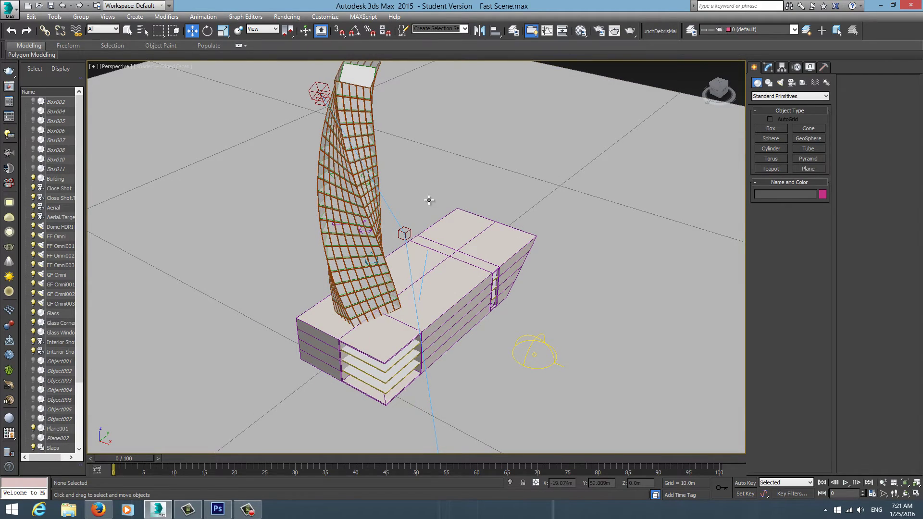
# Step: Orbit and zoom toward the tower base, toggling wireframe on and off, then select Building
pyautogui.moveTo(415, 215)
pyautogui.keyDown('alt'); pyautogui.mouseDown(button='middle')
pyautogui.moveTo(416, 236)
pyautogui.moveTo(420, 216)
pyautogui.moveTo(437, 210)
pyautogui.moveTo(380, 317)
pyautogui.moveTo(392, 310)
pyautogui.moveTo(393, 318)
pyautogui.mouseUp(button='middle'); pyautogui.keyUp('alt')
pyautogui.press('F3')
pyautogui.press('F3')
pyautogui.press('F3')
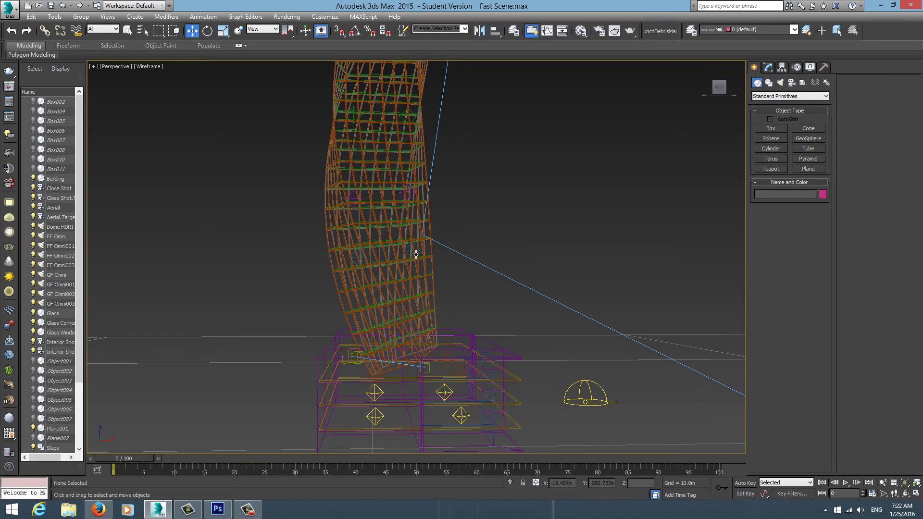
pyautogui.keyDown('alt'); pyautogui.moveTo(414, 254); pyautogui.dragTo(367, 263, button='middle'); pyautogui.keyUp('alt')
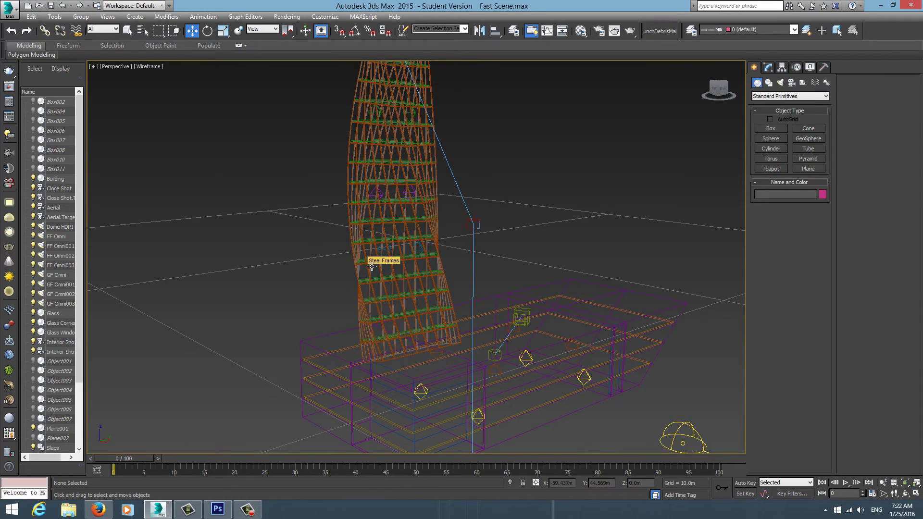
pyautogui.moveTo(446, 308)
pyautogui.keyDown('alt'); pyautogui.mouseDown(button='middle')
pyautogui.moveTo(482, 342)
pyautogui.moveTo(452, 288)
pyautogui.moveTo(484, 391)
pyautogui.moveTo(375, 349)
pyautogui.mouseUp(button='middle'); pyautogui.keyUp('alt')
pyautogui.scroll(4, 483, 385)
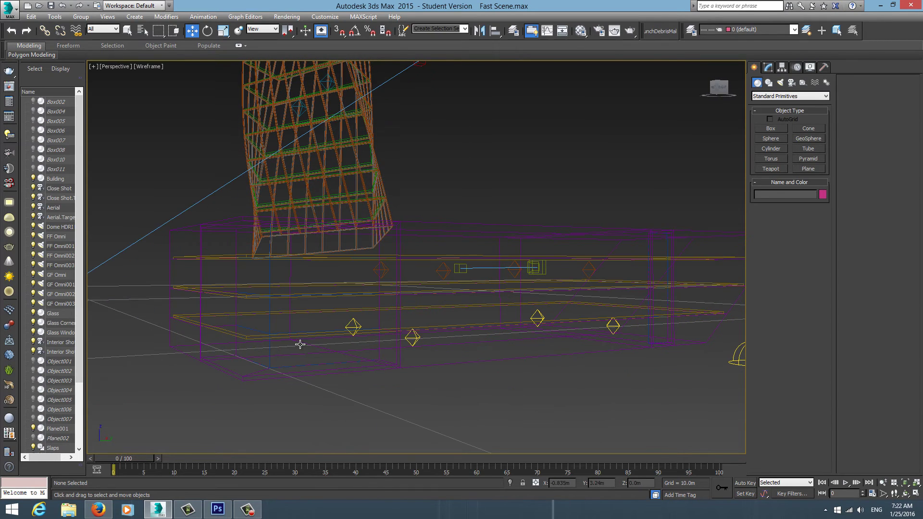
pyautogui.press('F3')
pyautogui.click(411, 350)
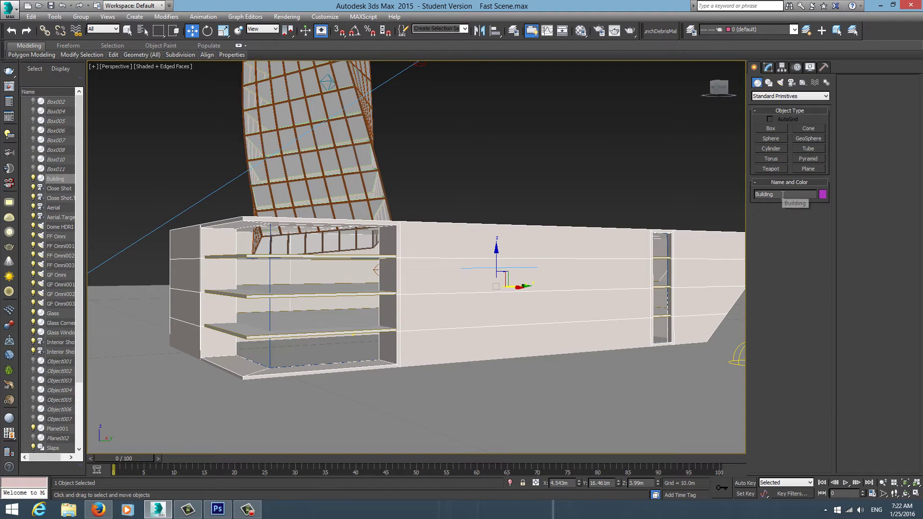
# Step: Select Slaps Building and Glass Corner, switch to wireframe, and select the GF Omni003 light
pyautogui.click(244, 338)
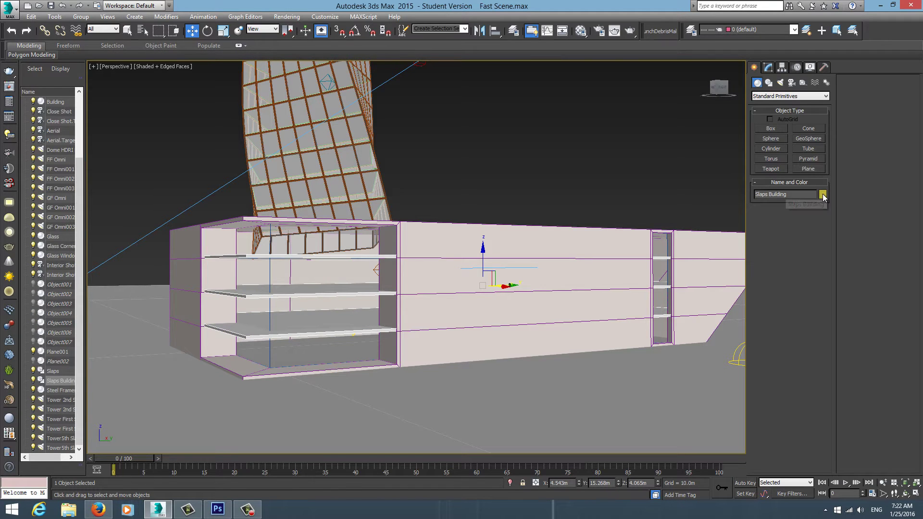
pyautogui.click(281, 311)
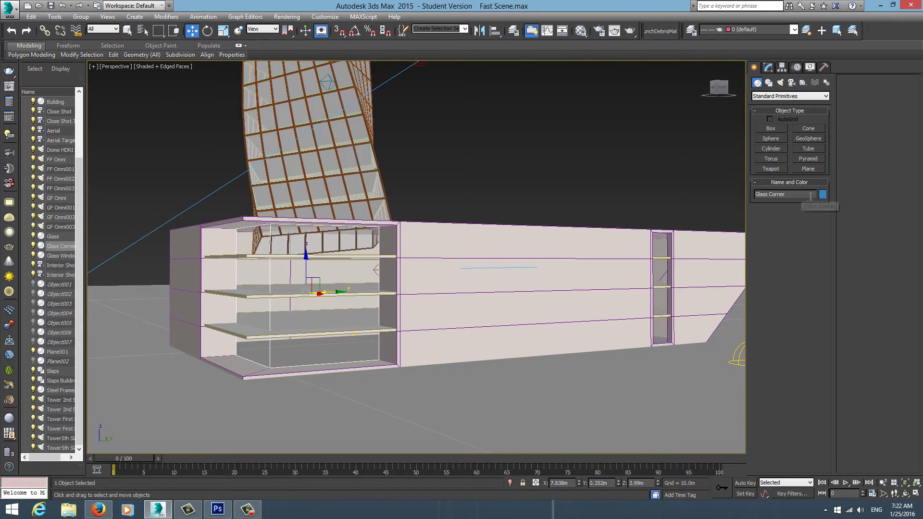
pyautogui.moveTo(421, 284)
pyautogui.keyDown('alt'); pyautogui.mouseDown(button='middle')
pyautogui.moveTo(431, 285)
pyautogui.moveTo(402, 282)
pyautogui.mouseUp(button='middle'); pyautogui.keyUp('alt')
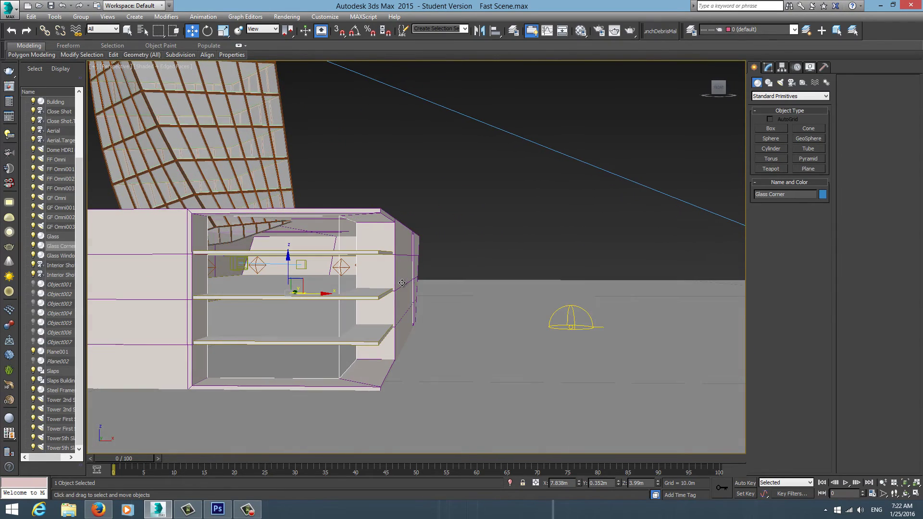
pyautogui.press('F3')
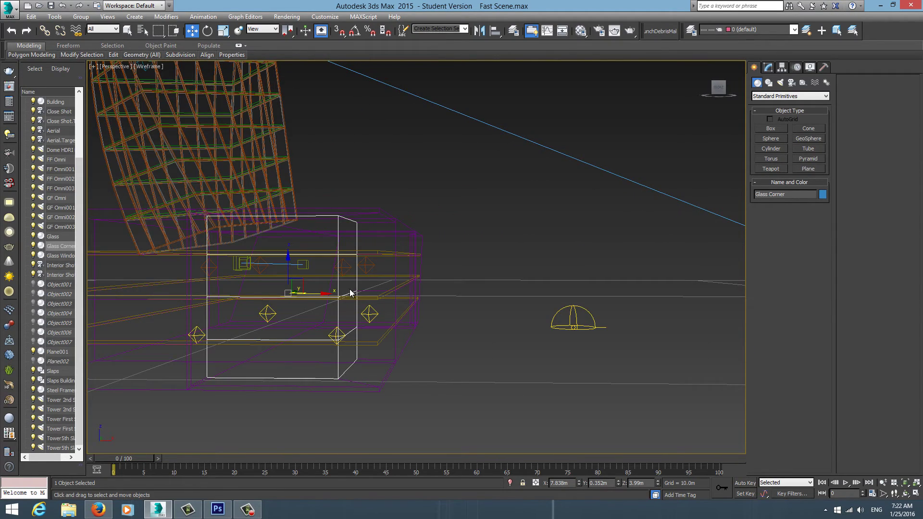
pyautogui.keyDown('alt'); pyautogui.moveTo(339, 313); pyautogui.dragTo(379, 311, button='middle'); pyautogui.keyUp('alt')
pyautogui.click(379, 315)
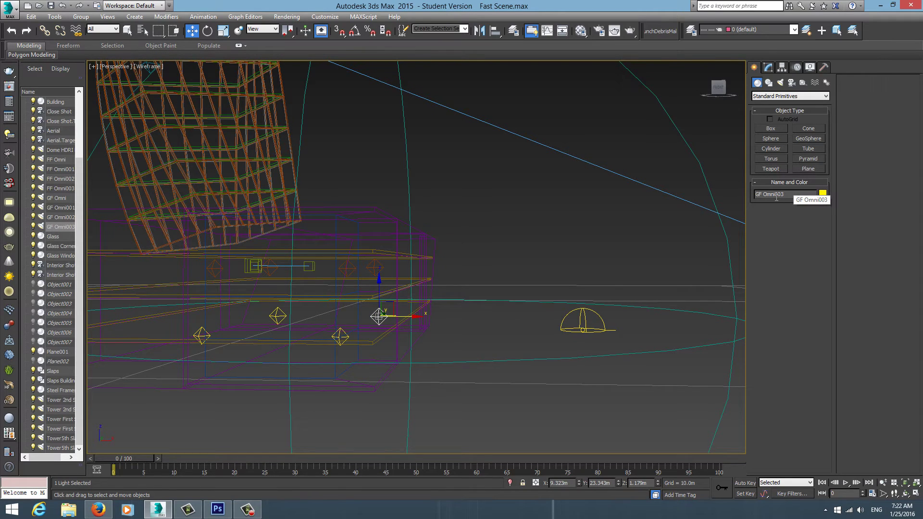
# Step: Select GF Omni, GF Omni001, then GF Omni002 and show GF Omni002's light parameters
pyautogui.click(345, 336)
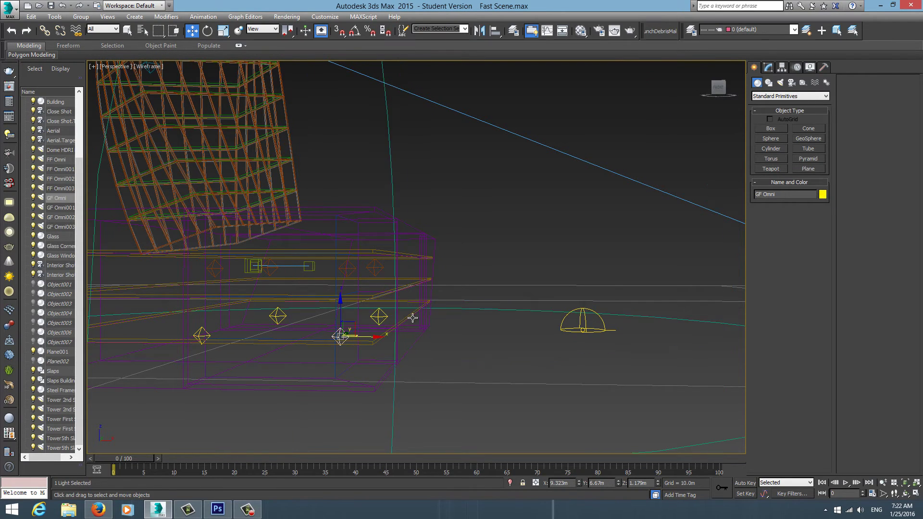
pyautogui.click(203, 335)
pyautogui.click(277, 316)
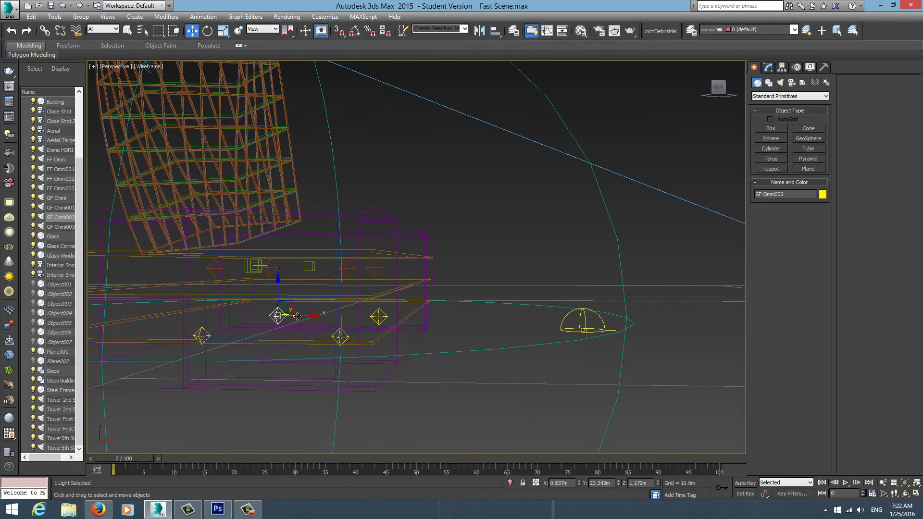
pyautogui.moveTo(378, 314); pyautogui.dragTo(396, 311, button='middle')
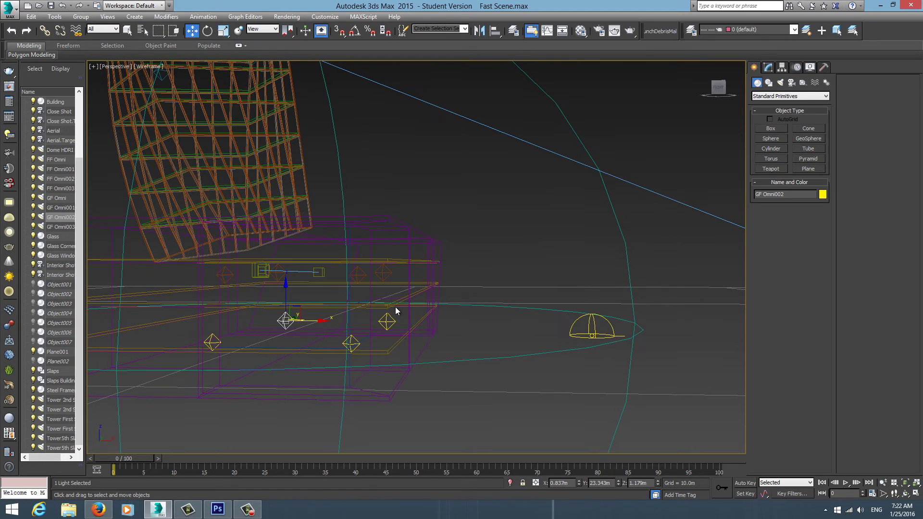
pyautogui.click(768, 68)
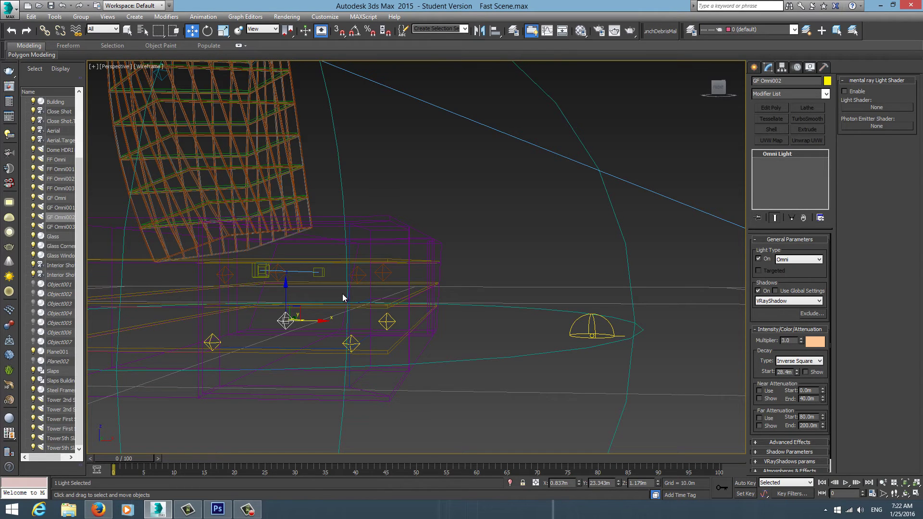
# Step: Select the FF Omni and FF Omni003 lights, orbiting until the tower stands upright
pyautogui.keyDown('alt'); pyautogui.moveTo(375, 291); pyautogui.dragTo(397, 287, button='middle'); pyautogui.keyUp('alt')
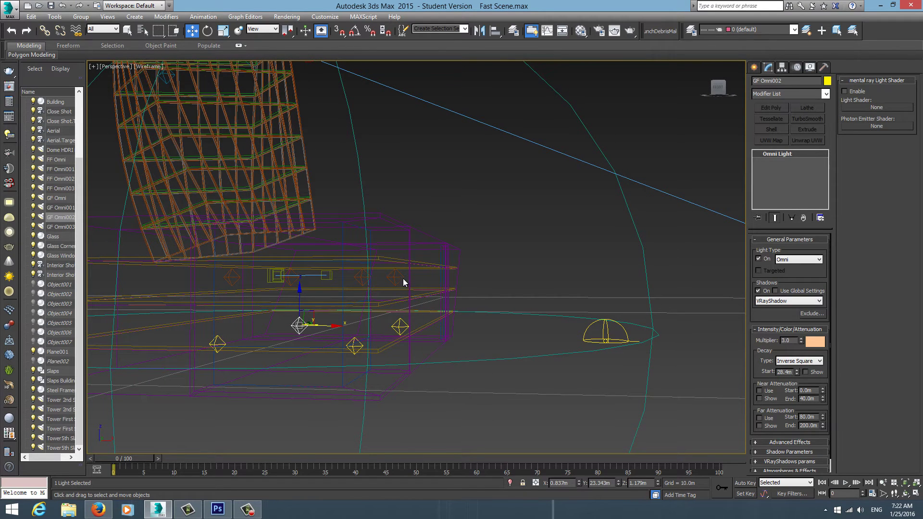
pyautogui.click(395, 277)
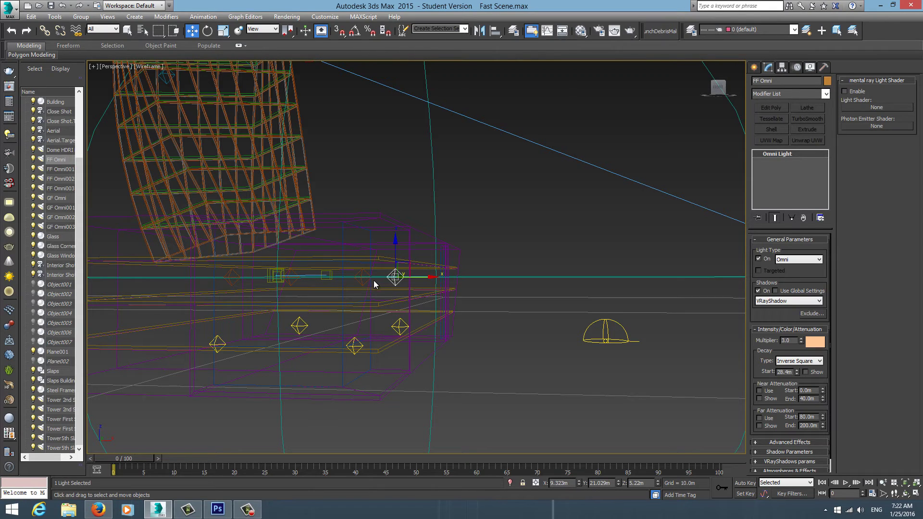
pyautogui.click(468, 251)
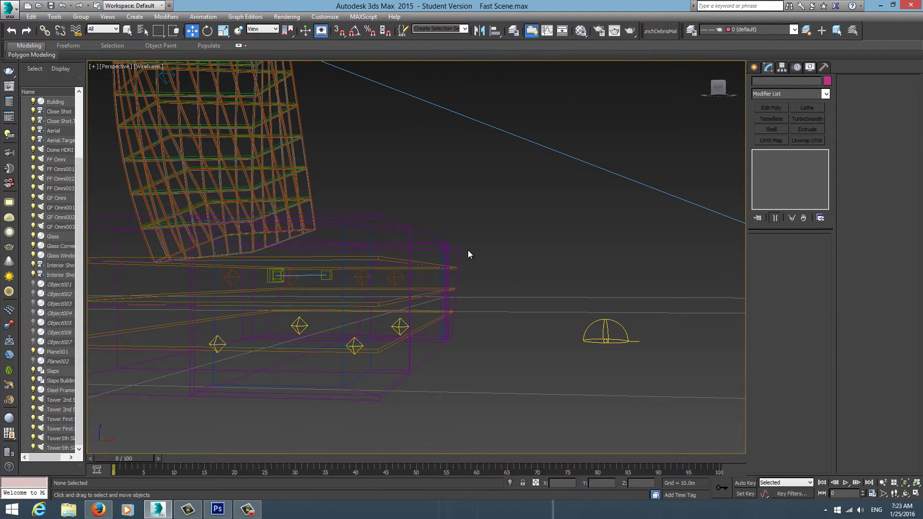
pyautogui.click(394, 277)
pyautogui.moveTo(395, 277)
pyautogui.keyDown('alt'); pyautogui.mouseDown(button='middle')
pyautogui.moveTo(385, 303)
pyautogui.moveTo(340, 292)
pyautogui.moveTo(366, 279)
pyautogui.mouseUp(button='middle'); pyautogui.keyUp('alt')
pyautogui.click(366, 278)
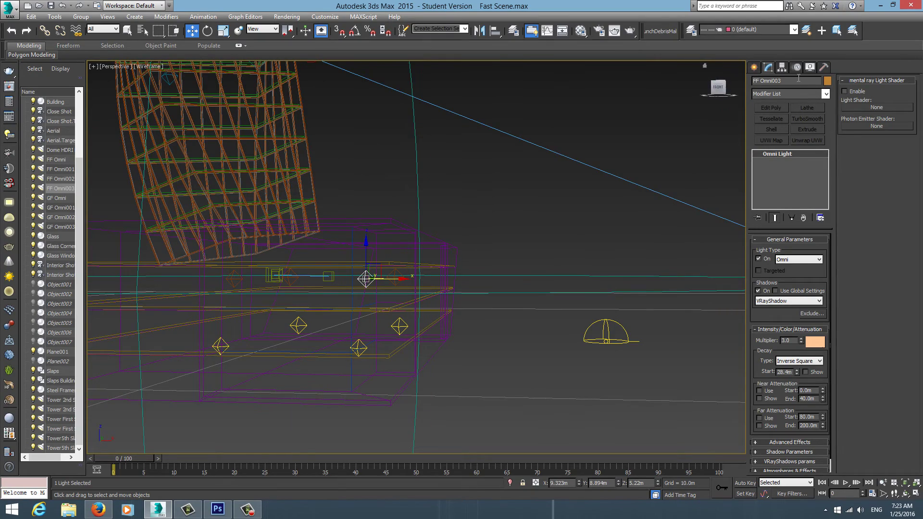
pyautogui.moveTo(350, 198)
pyautogui.keyDown('alt'); pyautogui.mouseDown(button='middle')
pyautogui.moveTo(377, 228)
pyautogui.moveTo(353, 264)
pyautogui.moveTo(376, 309)
pyautogui.moveTo(408, 291)
pyautogui.mouseUp(button='middle'); pyautogui.keyUp('alt')
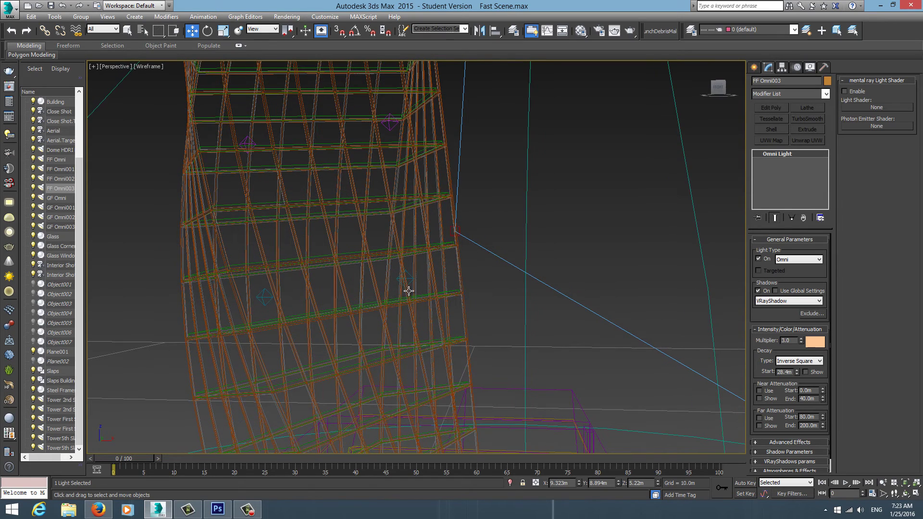
# Step: Select the Tower First Slap001, First Slap, 2nd Slap and 5th Slap01 omni lights while orbiting
pyautogui.click(408, 275)
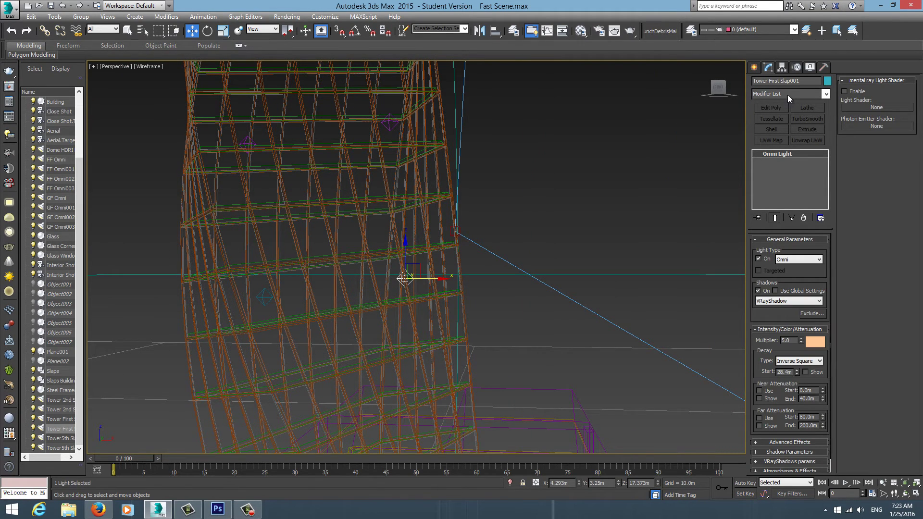
pyautogui.click(259, 297)
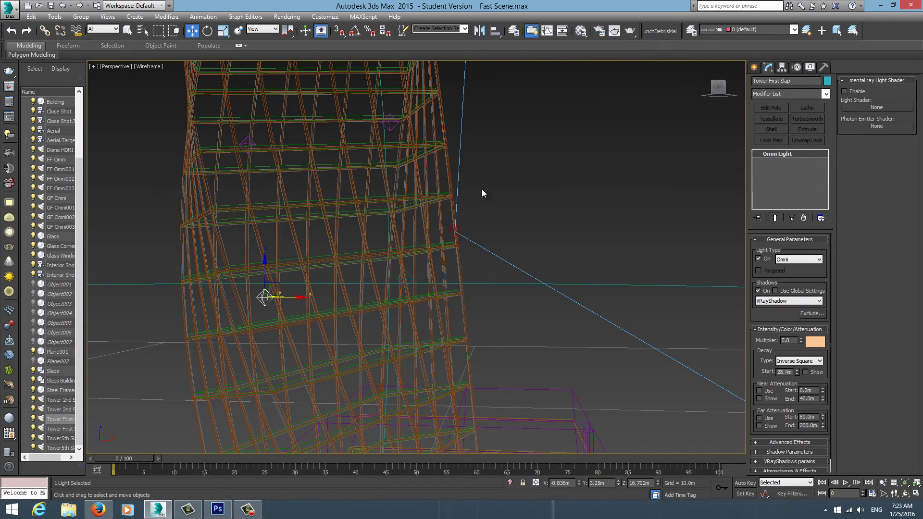
pyautogui.moveTo(483, 192)
pyautogui.keyDown('alt'); pyautogui.mouseDown(button='middle')
pyautogui.moveTo(476, 233)
pyautogui.moveTo(402, 181)
pyautogui.moveTo(418, 212)
pyautogui.moveTo(495, 258)
pyautogui.mouseUp(button='middle'); pyautogui.keyUp('alt')
pyautogui.click(418, 212)
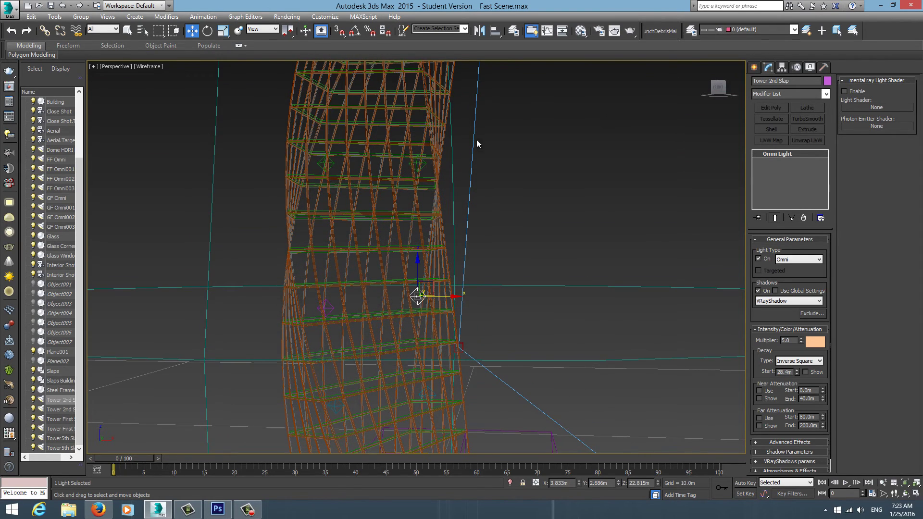
pyautogui.keyDown('alt'); pyautogui.moveTo(477, 143); pyautogui.dragTo(379, 282, button='middle'); pyautogui.keyUp('alt')
pyautogui.click(414, 274)
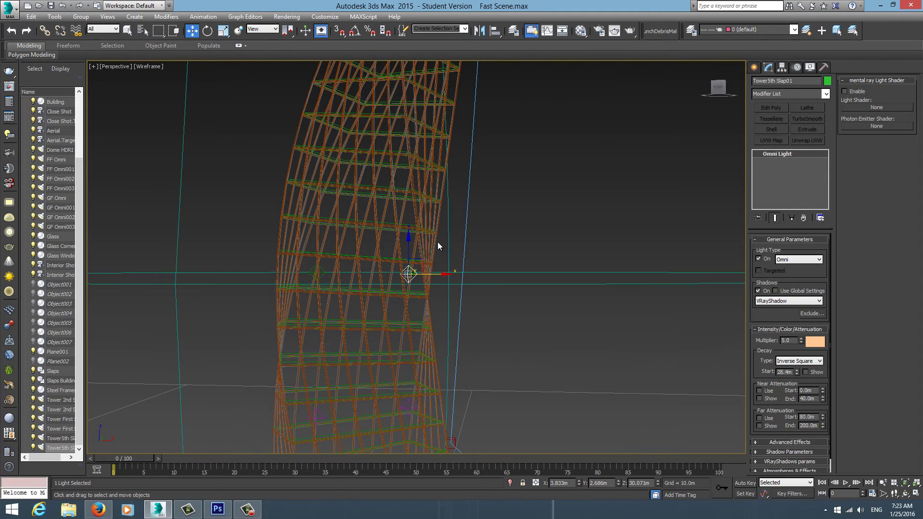
# Step: Maximize the Top view and zoom in on the lights with nothing selected
pyautogui.hotkey('alt', 'w')
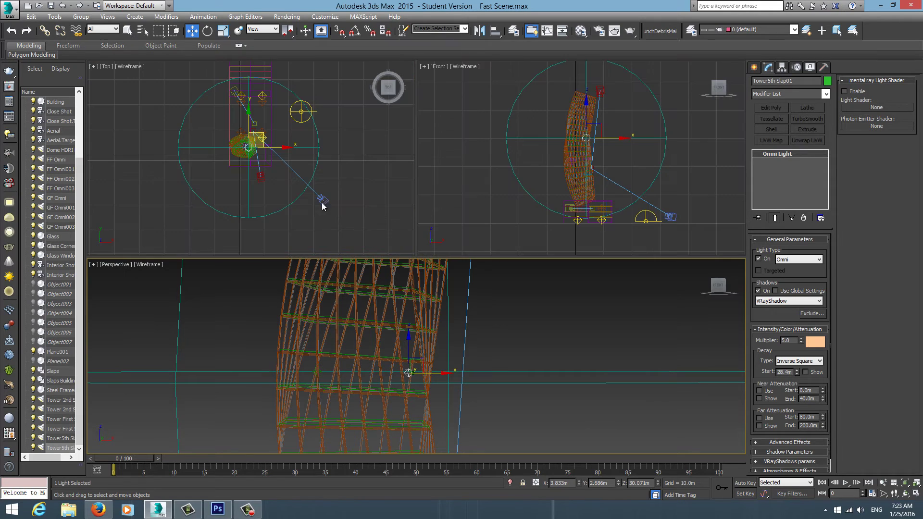
pyautogui.hotkey('alt', 'w')
pyautogui.click(460, 174)
pyautogui.scroll(2, 456, 192)
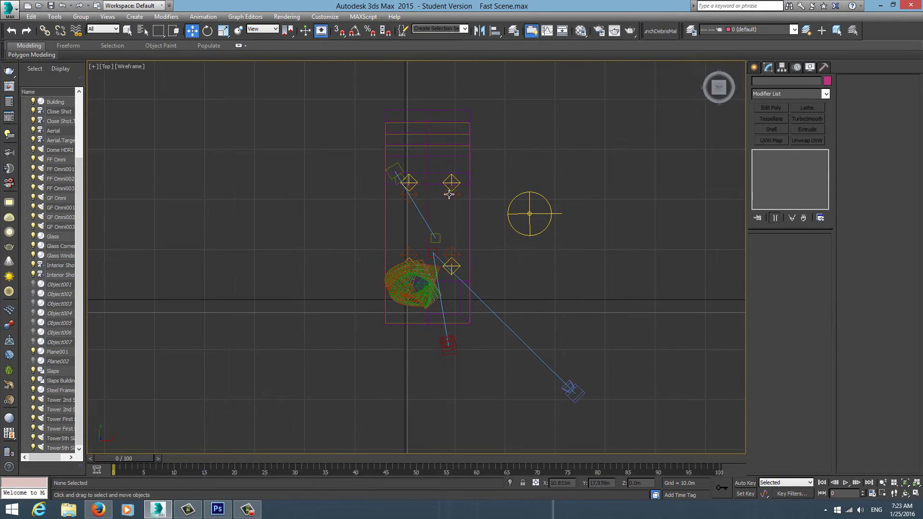
pyautogui.scroll(3, 456, 195)
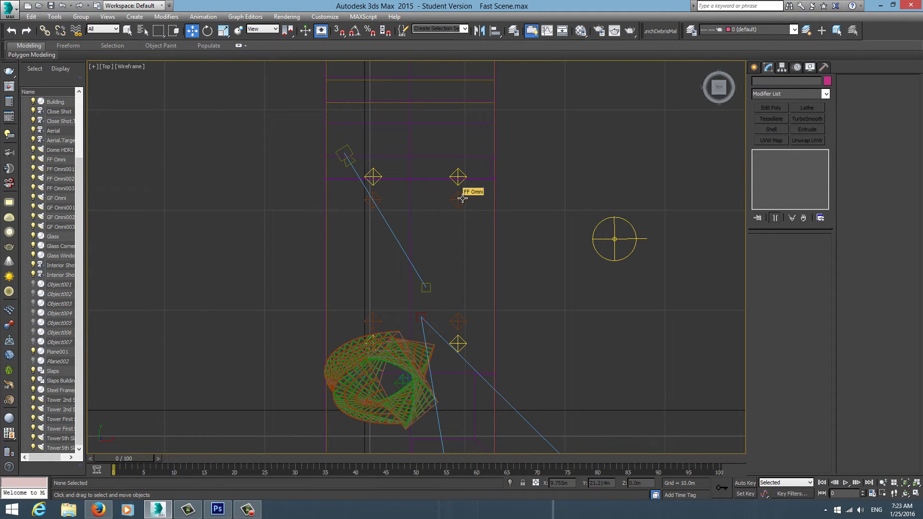
# Step: Alternate selecting the FF Omni and GF Omni003 lights from above to compare them
pyautogui.click(462, 197)
pyautogui.click(468, 173)
pyautogui.click(462, 201)
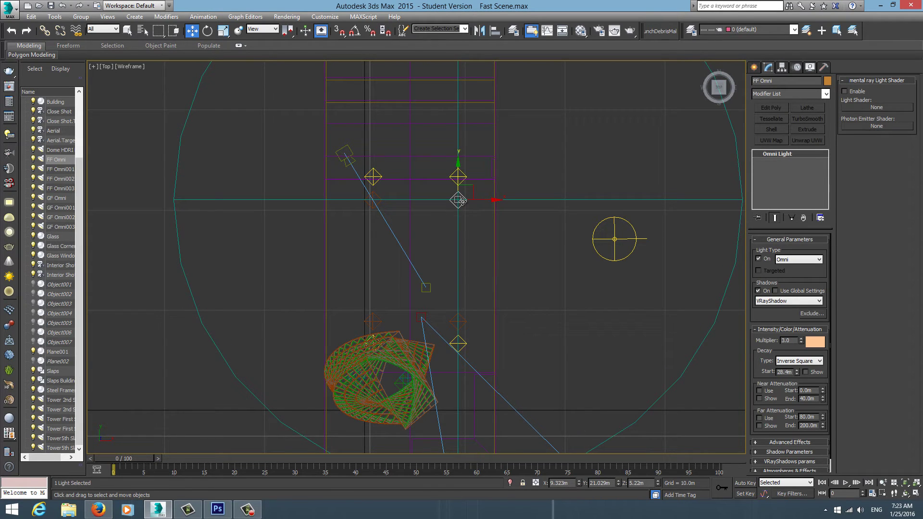
pyautogui.click(469, 222)
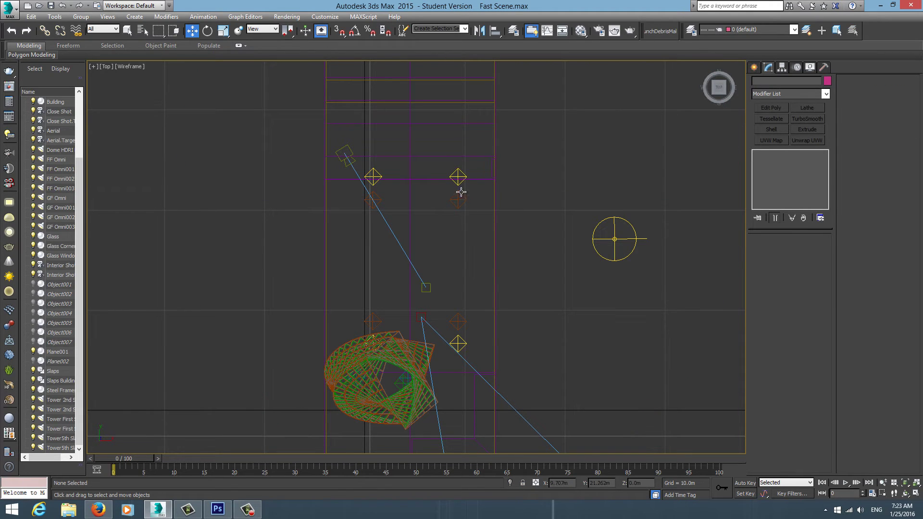
pyautogui.click(458, 177)
pyautogui.click(460, 200)
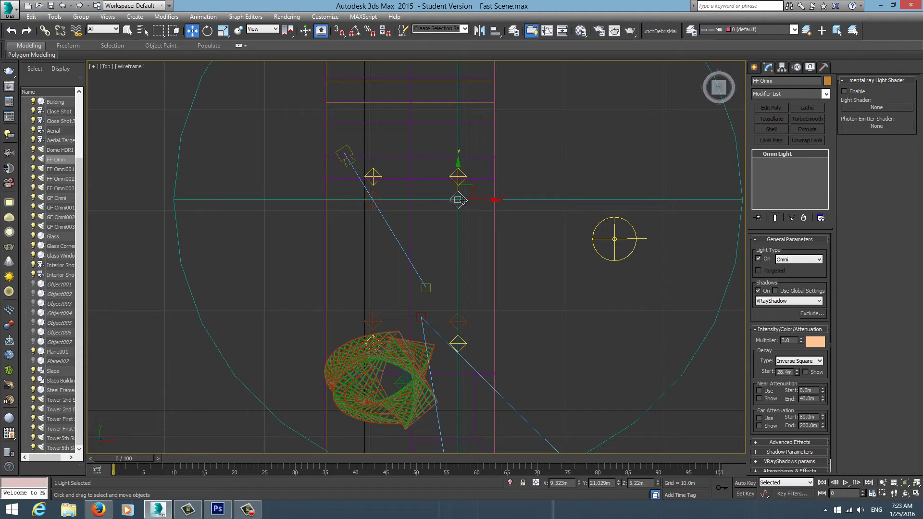
pyautogui.click(461, 171)
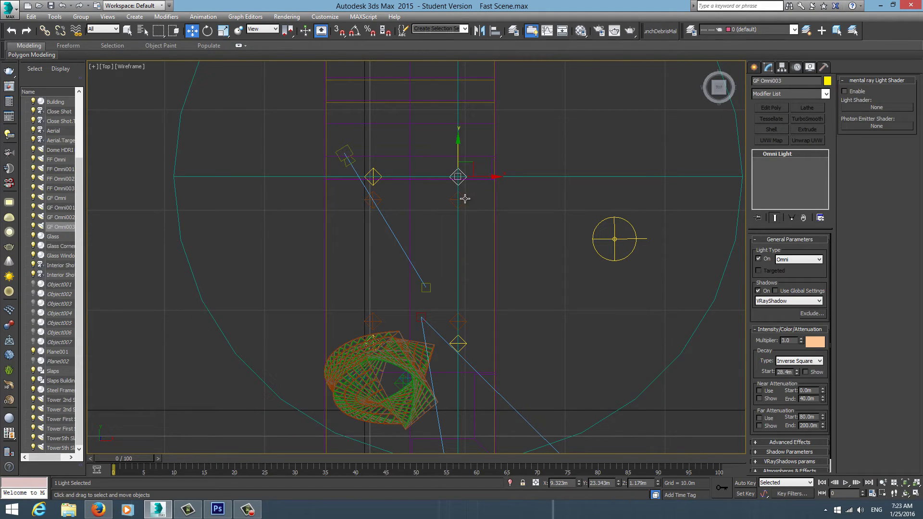
pyautogui.click(464, 199)
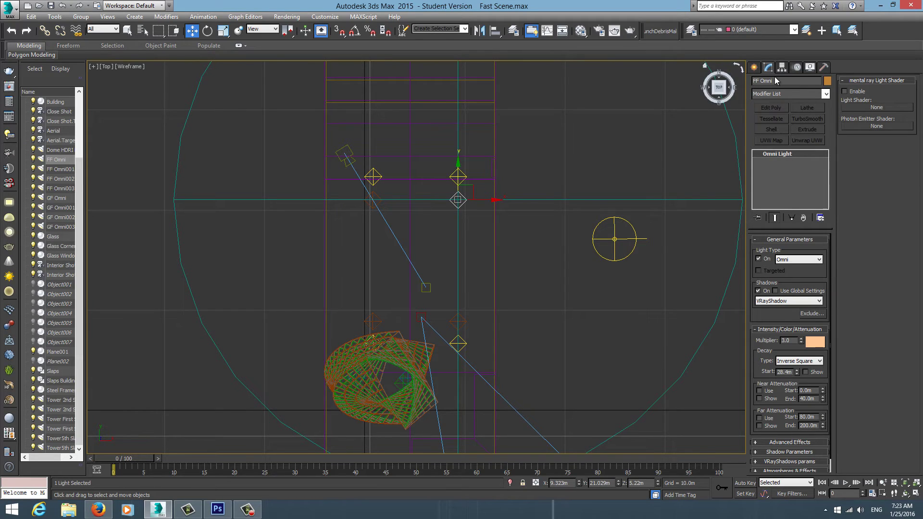
pyautogui.click(458, 175)
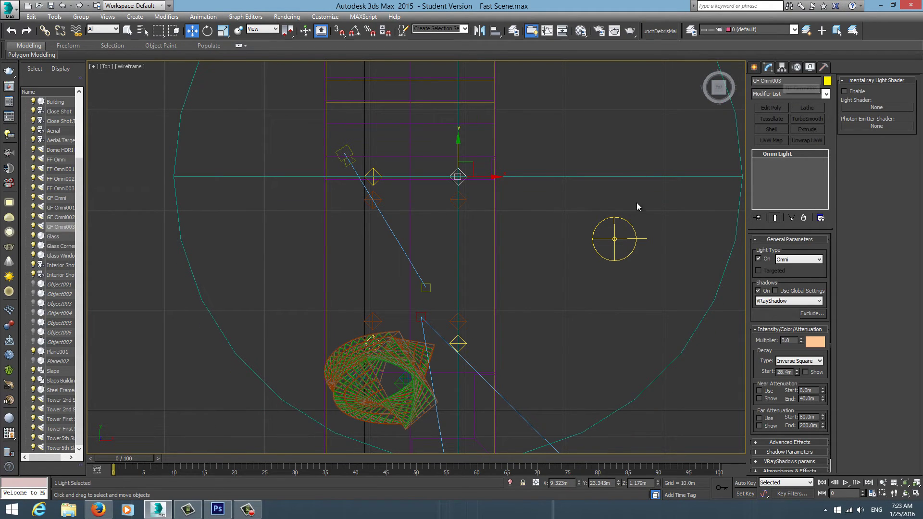
pyautogui.moveTo(581, 214); pyautogui.dragTo(572, 192, button='middle')
# Step: Select the Interior Shot camera and frame it in the maximized Perspective view
pyautogui.click(339, 134)
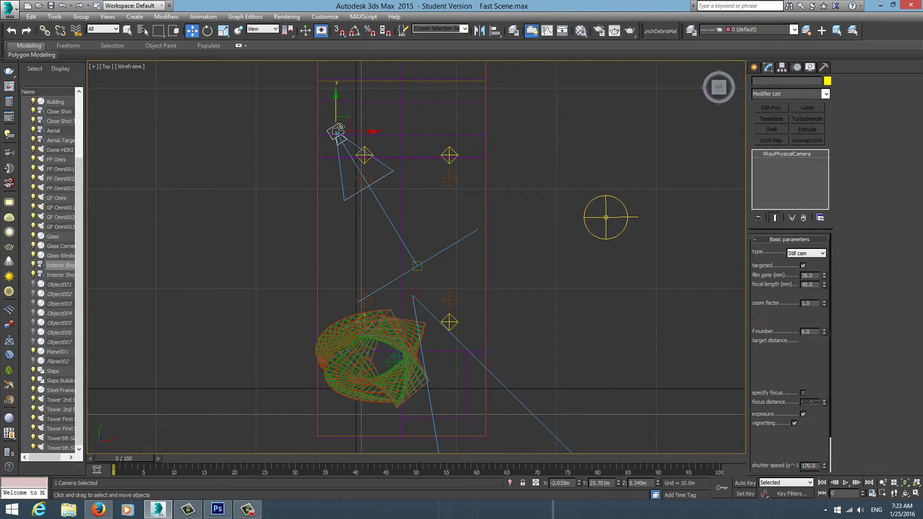
pyautogui.moveTo(551, 295); pyautogui.dragTo(541, 272, button='middle')
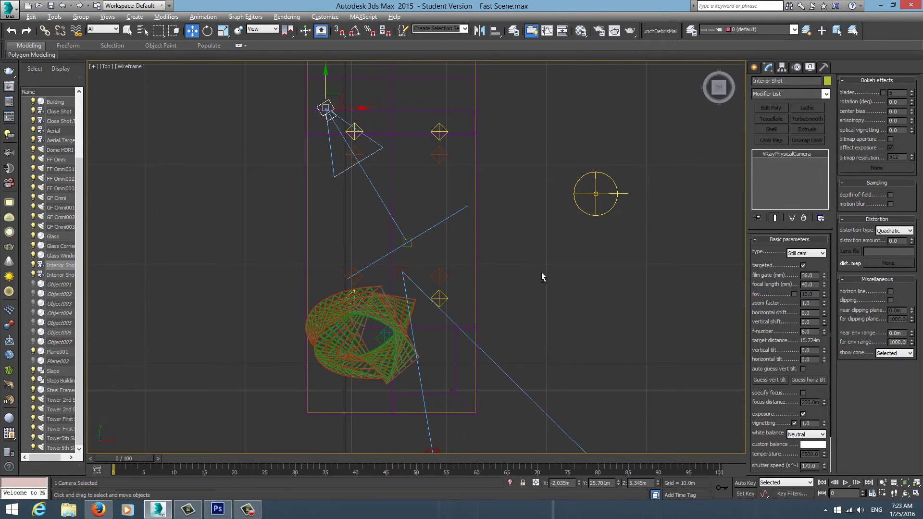
pyautogui.hotkey('alt', 'w')
pyautogui.rightClick(539, 325)
pyautogui.hotkey('alt', 'w')
pyautogui.press('z')
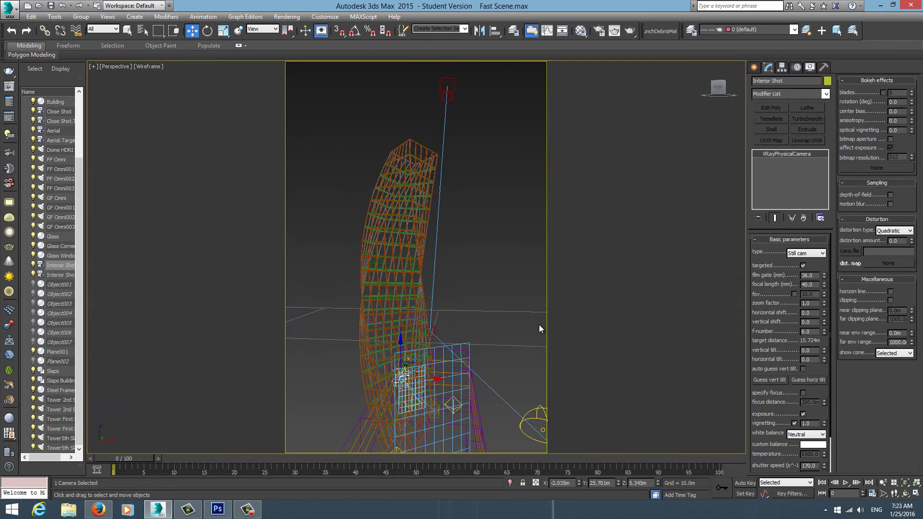
# Step: Look through the Interior Shot camera, then switch to the Close Shot camera
pyautogui.press('v')
pyautogui.press('Escape')
pyautogui.press('c')
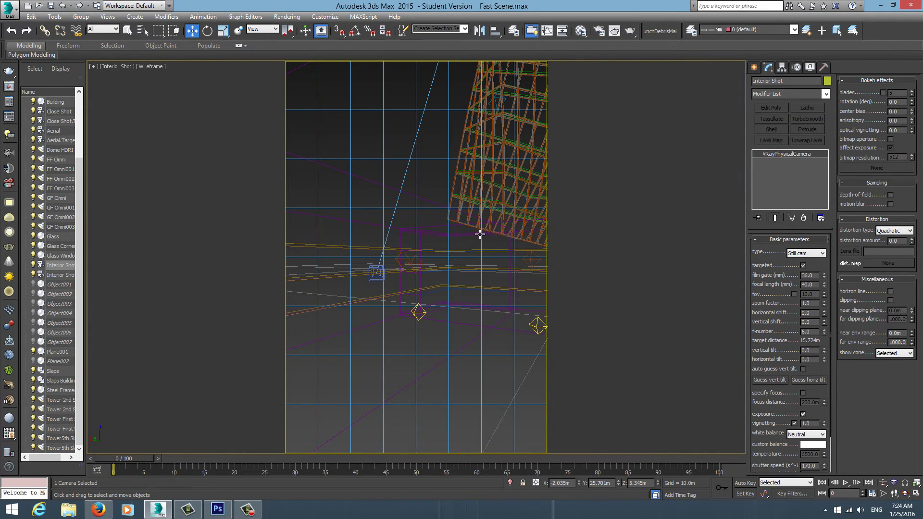
pyautogui.press('c')
pyautogui.doubleClick(431, 190)
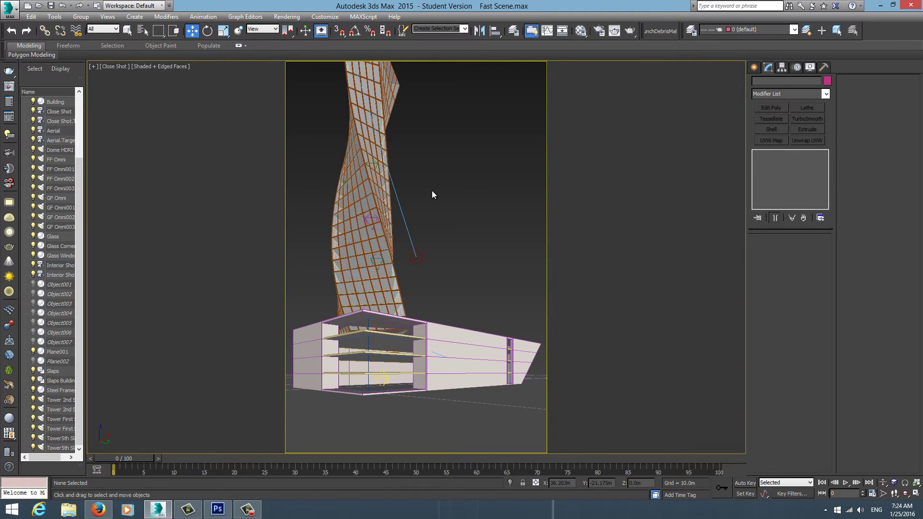
pyautogui.press('m')
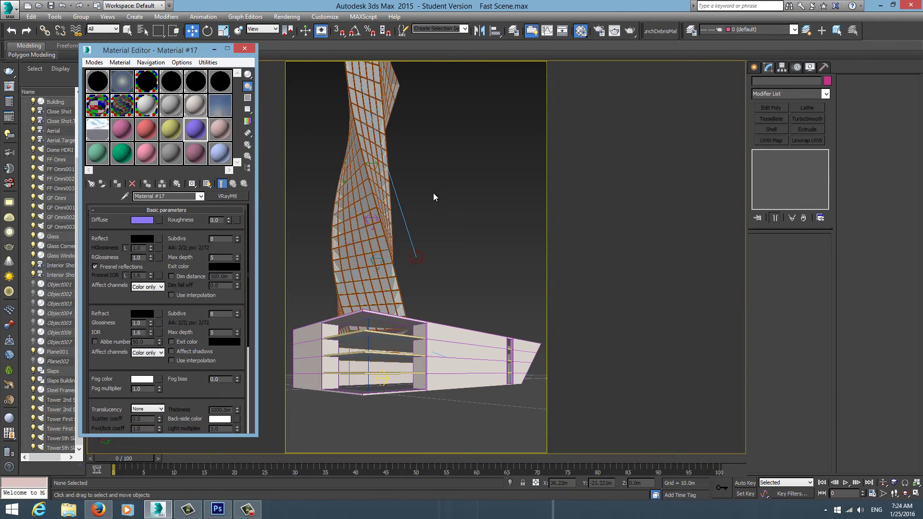
pyautogui.click(100, 112)
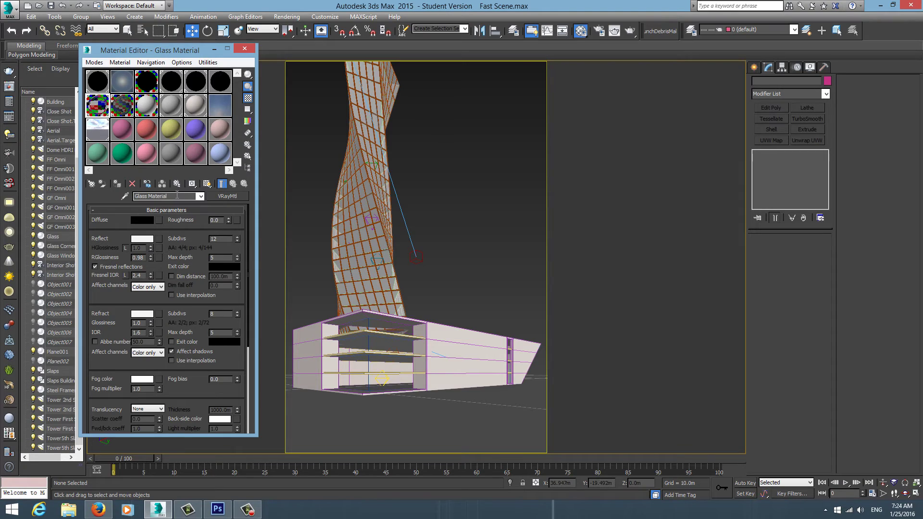
pyautogui.moveTo(178, 195); pyautogui.dragTo(119, 198)
pyautogui.moveTo(188, 200); pyautogui.dragTo(144, 200)
pyautogui.click(116, 117)
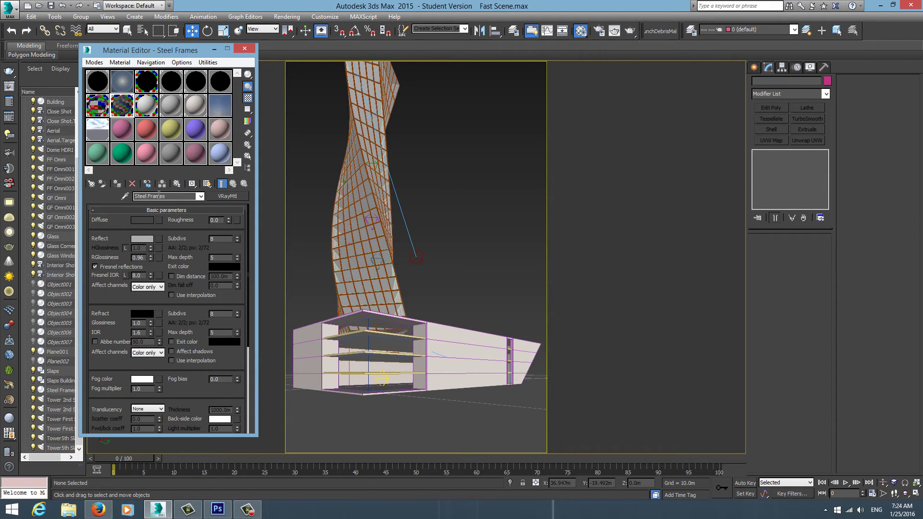
pyautogui.click(144, 105)
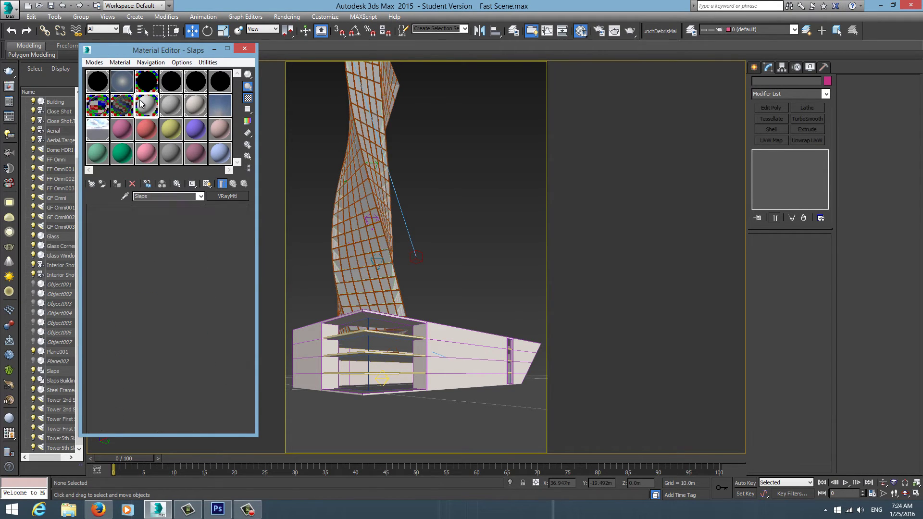
pyautogui.click(171, 106)
pyautogui.click(446, 452)
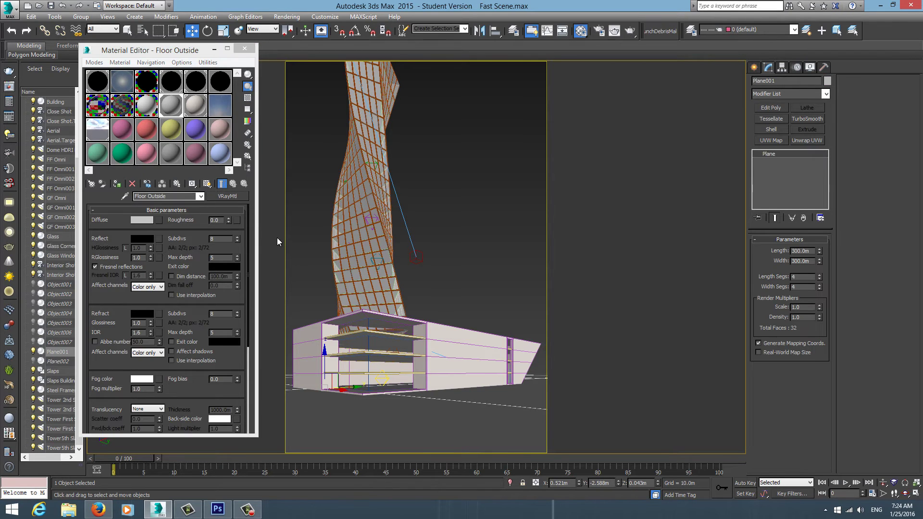
pyautogui.click(197, 108)
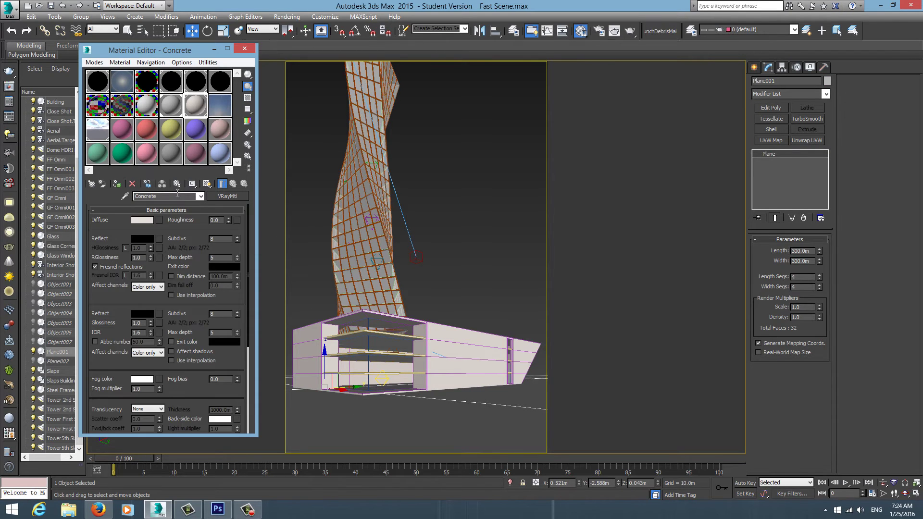
pyautogui.click(227, 112)
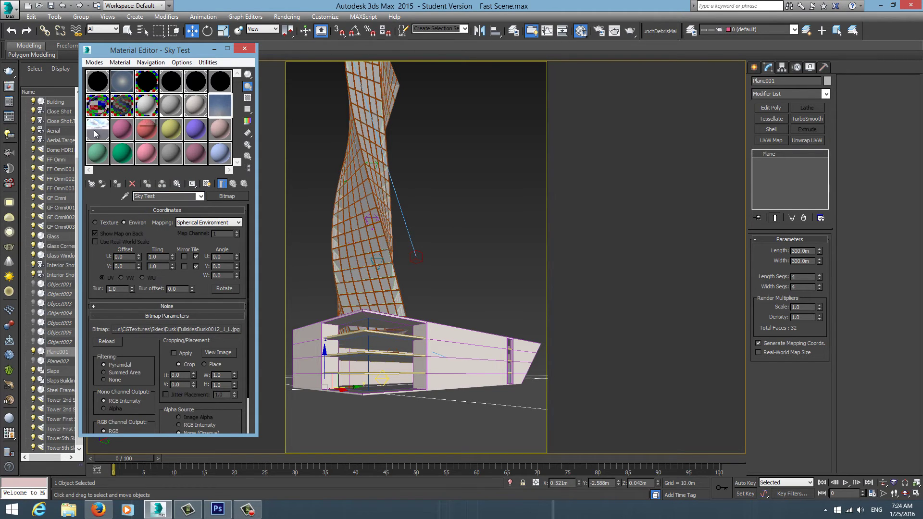
pyautogui.click(158, 192)
pyautogui.click(122, 129)
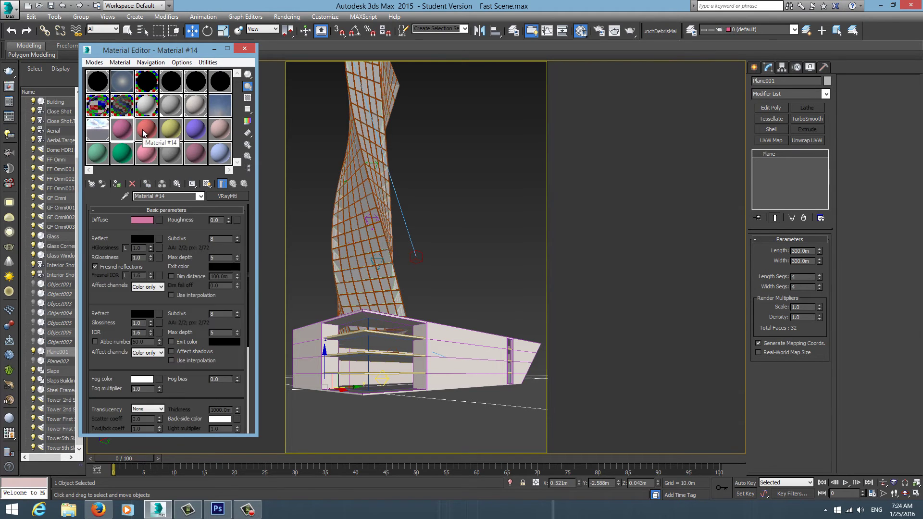
pyautogui.click(196, 130)
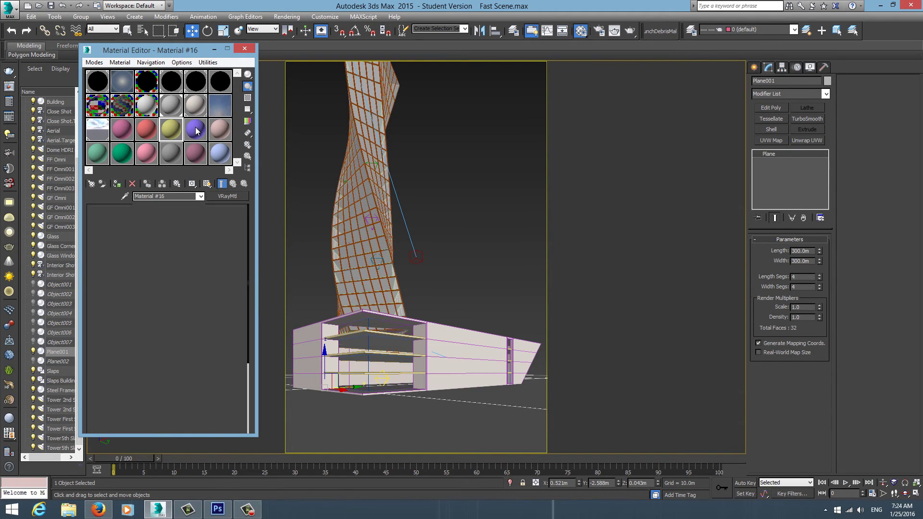
pyautogui.click(220, 153)
pyautogui.click(250, 47)
# Step: Render the Close Shot view and show its VRayWireColor channel in the frame buffer
pyautogui.click(434, 180)
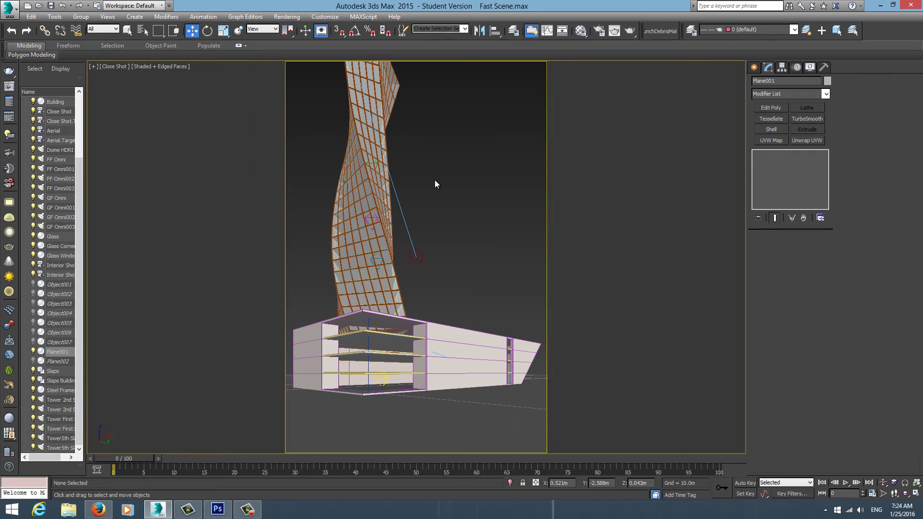
pyautogui.hotkey('shift', 'q')
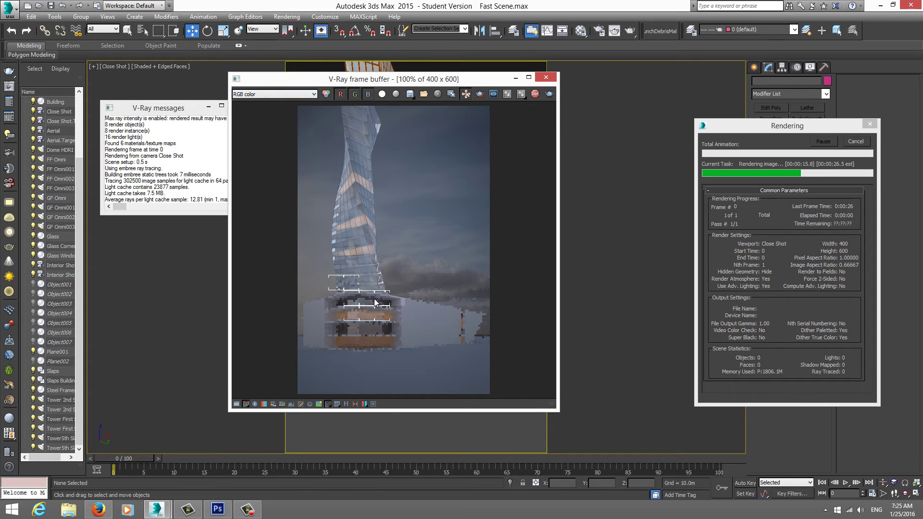
pyautogui.click(306, 96)
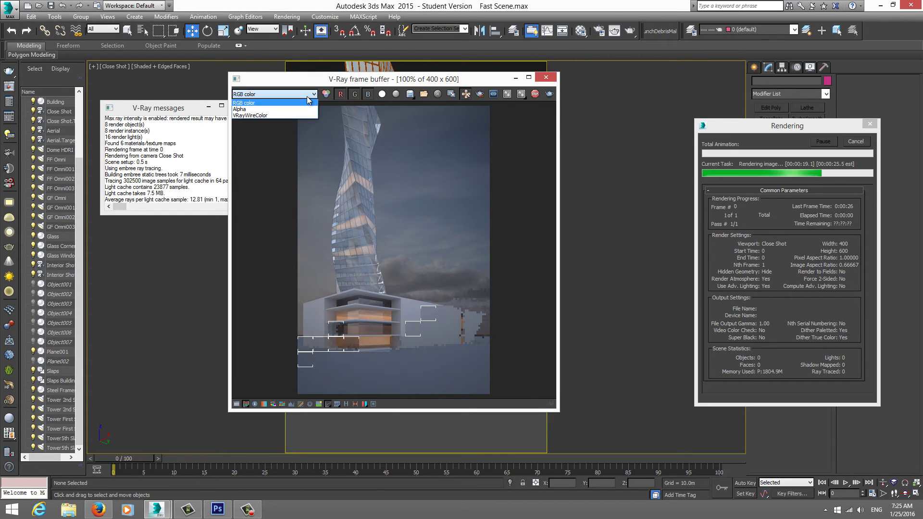
pyautogui.click(273, 116)
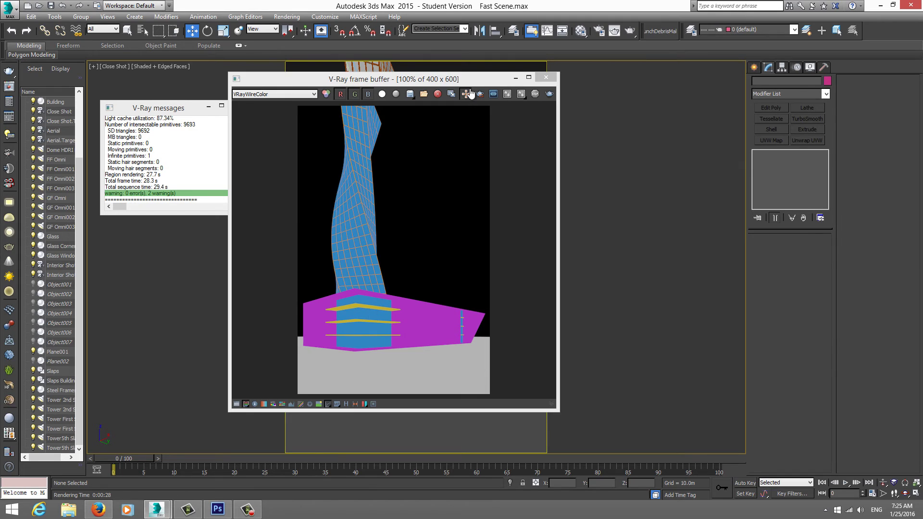
pyautogui.moveTo(462, 78); pyautogui.dragTo(628, 75)
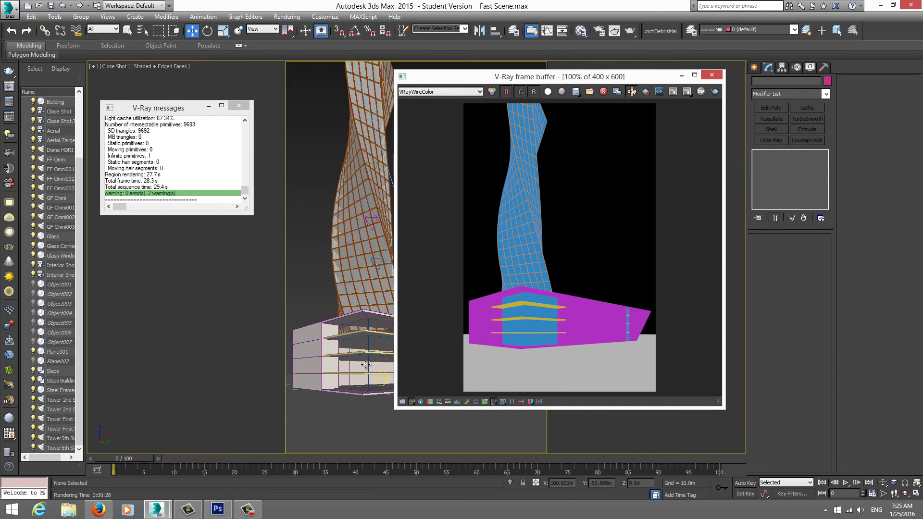
# Step: Select Glass Corner, Building, Slaps Building and Plane001, then start saving the wire-colour render
pyautogui.click(366, 364)
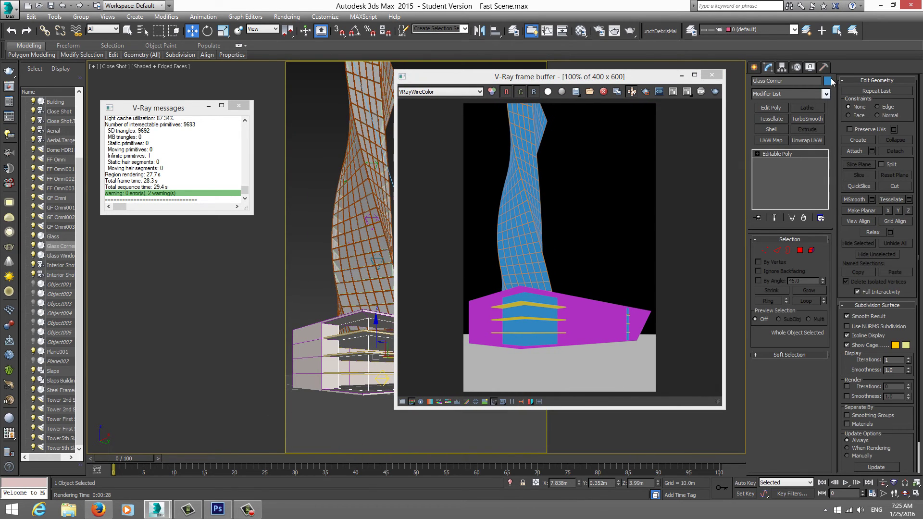
pyautogui.click(312, 350)
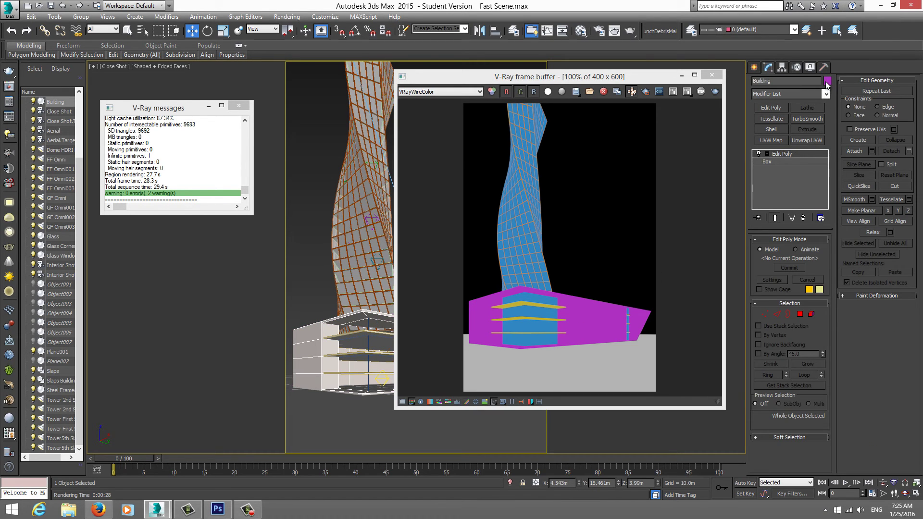
pyautogui.click(364, 332)
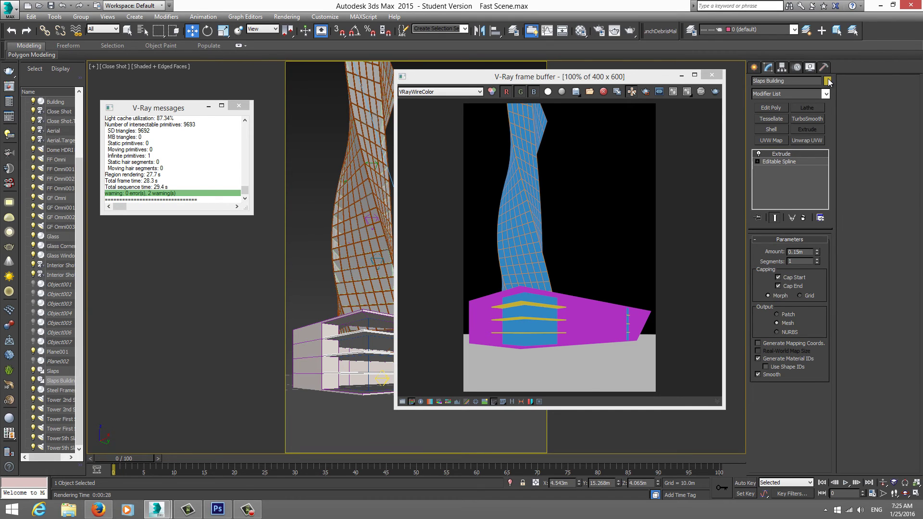
pyautogui.click(368, 423)
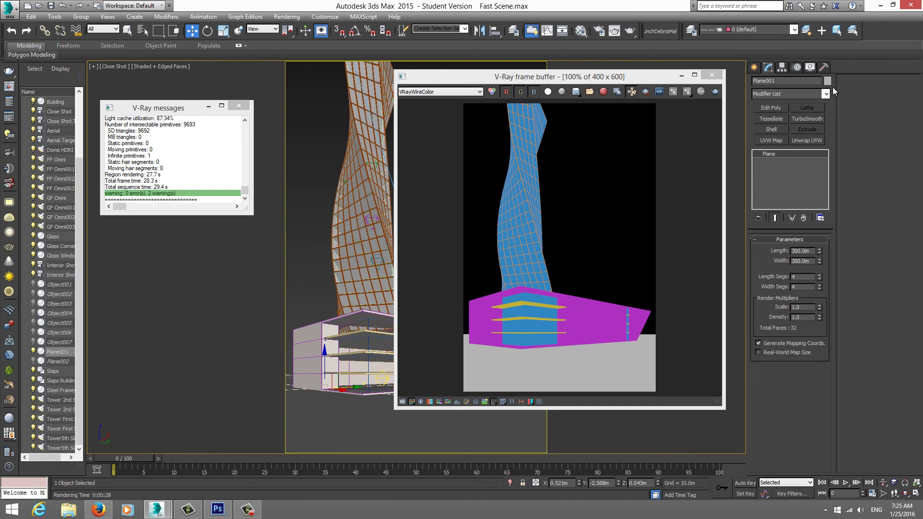
pyautogui.moveTo(653, 79); pyautogui.dragTo(554, 81)
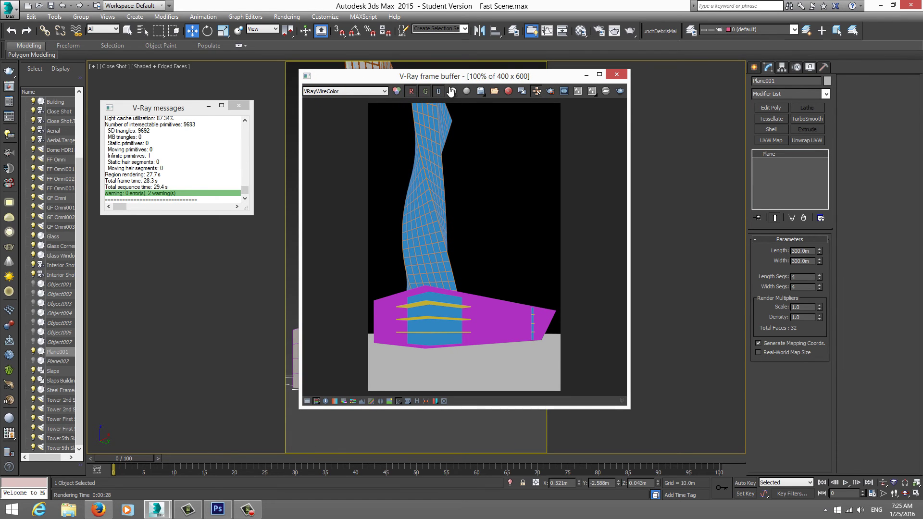
pyautogui.click(480, 91)
# Step: Save the wire-colour render to the Desktop as BMP file 111, then bring Photoshop forward
pyautogui.click(33, 92)
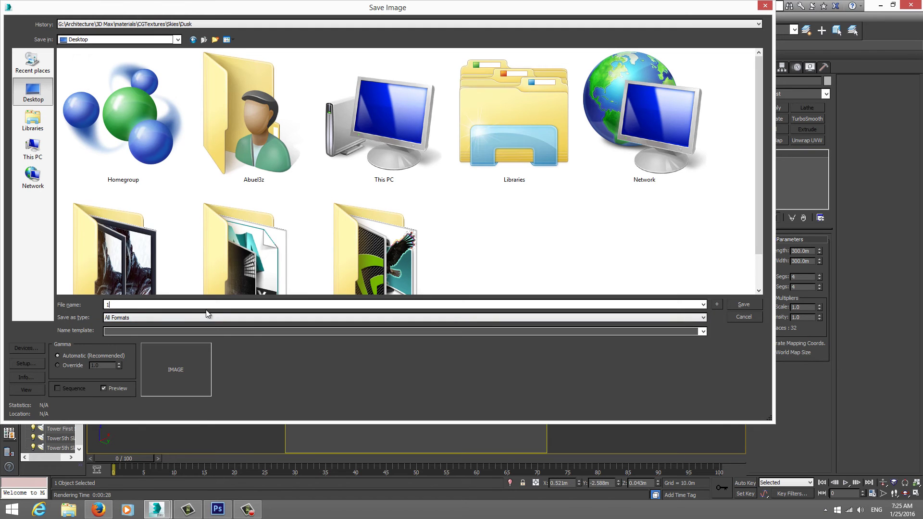
pyautogui.write('11')
pyautogui.click(208, 317)
pyautogui.click(171, 338)
pyautogui.click(743, 304)
pyautogui.click(51, 75)
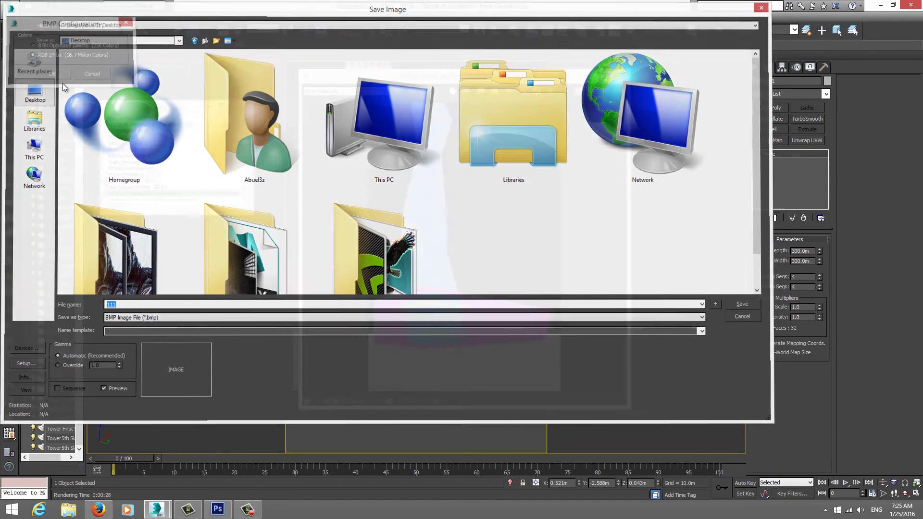
pyautogui.click(218, 509)
# Step: Open 111.bmp from the Desktop in Photoshop
pyautogui.click(27, 6)
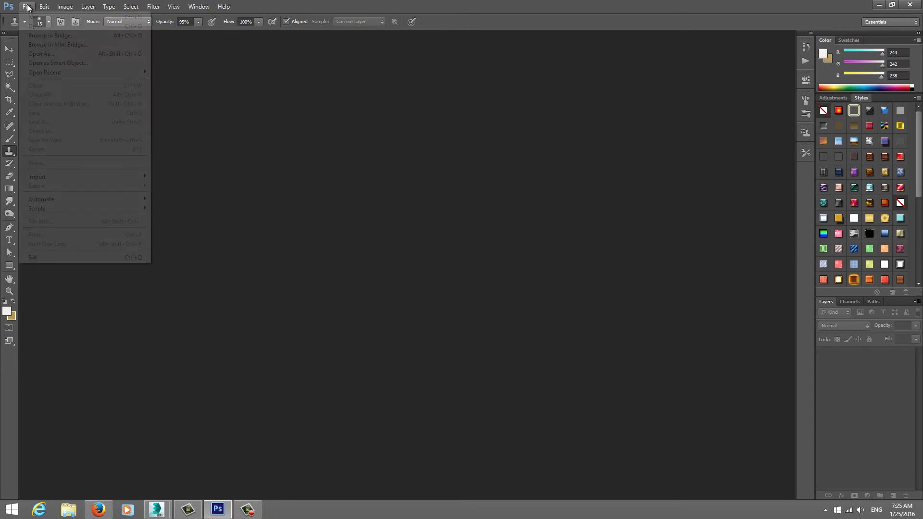
pyautogui.click(40, 27)
pyautogui.click(252, 143)
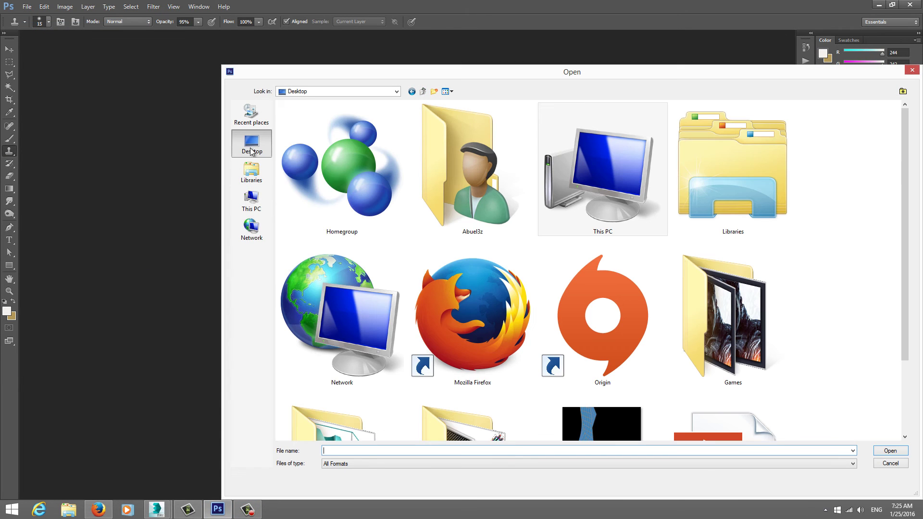
pyautogui.click(440, 275)
pyautogui.scroll(-2, 440, 276)
pyautogui.doubleClick(571, 348)
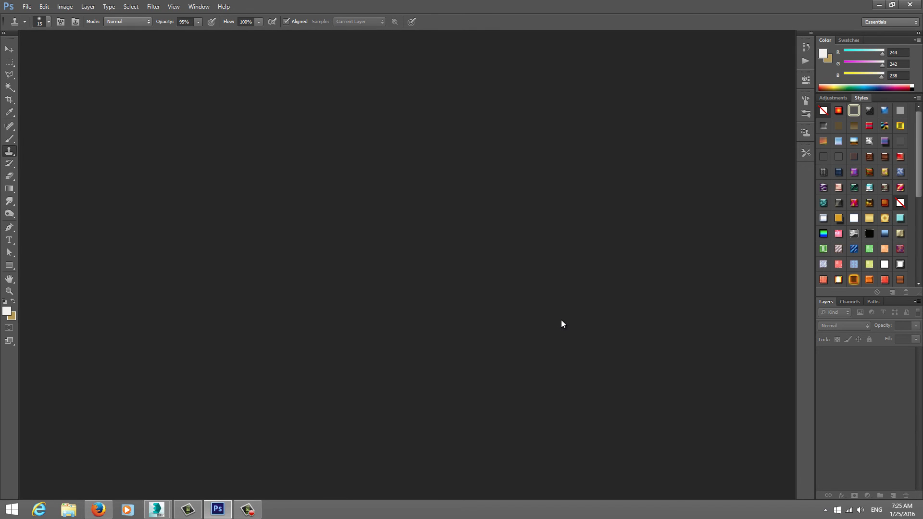
# Step: Duplicate the Background into a new Layer 1 with Ctrl+J
pyautogui.click(29, 6)
pyautogui.hotkey('ctrl', 'j')
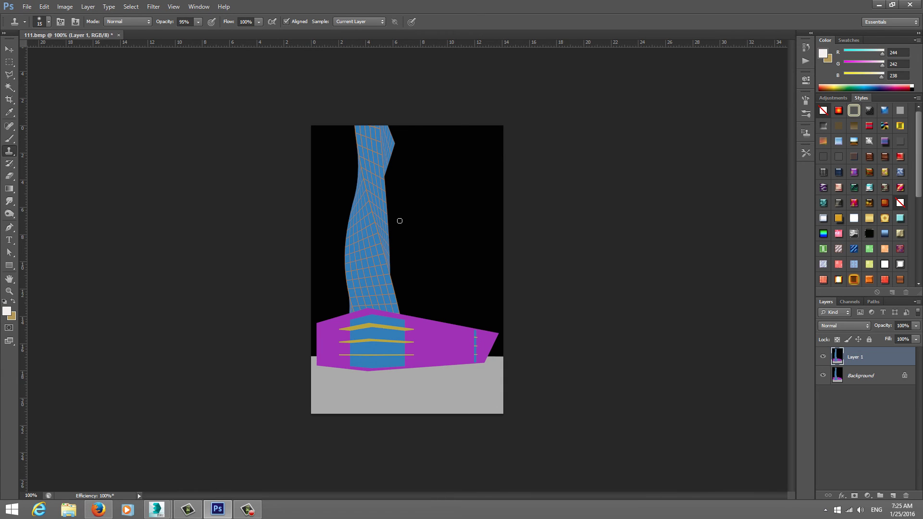
pyautogui.keyDown('alt'); pyautogui.scroll(2, 346, 223); pyautogui.keyUp('alt')
pyautogui.keyDown('alt'); pyautogui.scroll(1, 348, 222); pyautogui.keyUp('alt')
pyautogui.press('alt')
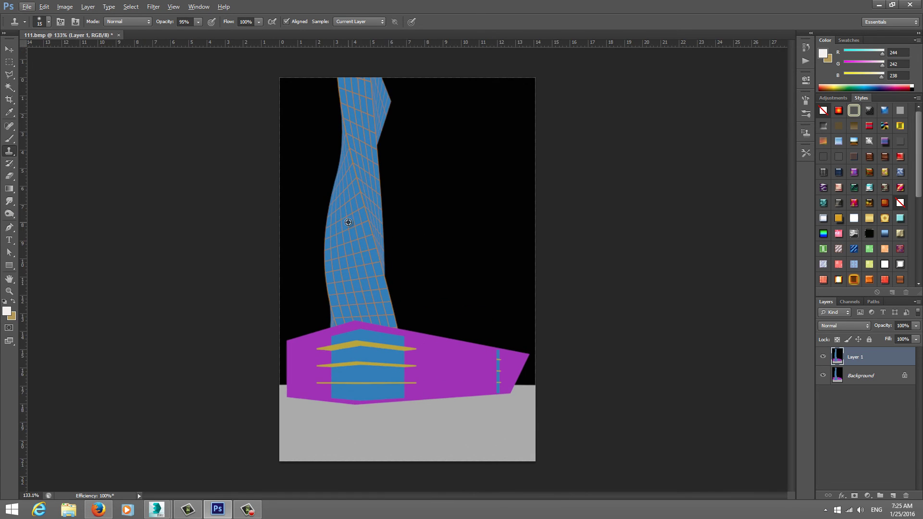
pyautogui.click(132, 7)
# Step: Preview Color Range on the blue tower, magenta base, black background, grey floor, yellow stripes and grid lines, then cancel
pyautogui.click(159, 90)
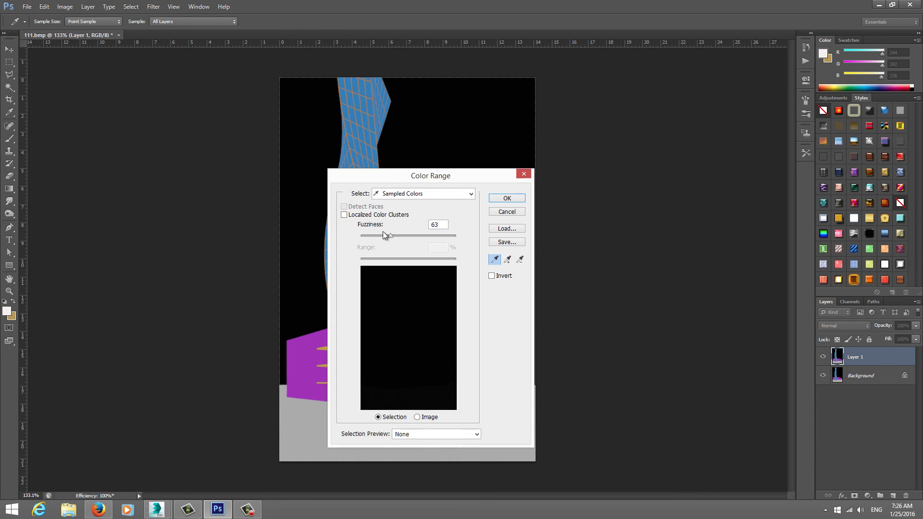
pyautogui.moveTo(392, 181); pyautogui.dragTo(473, 181)
pyautogui.click(363, 216)
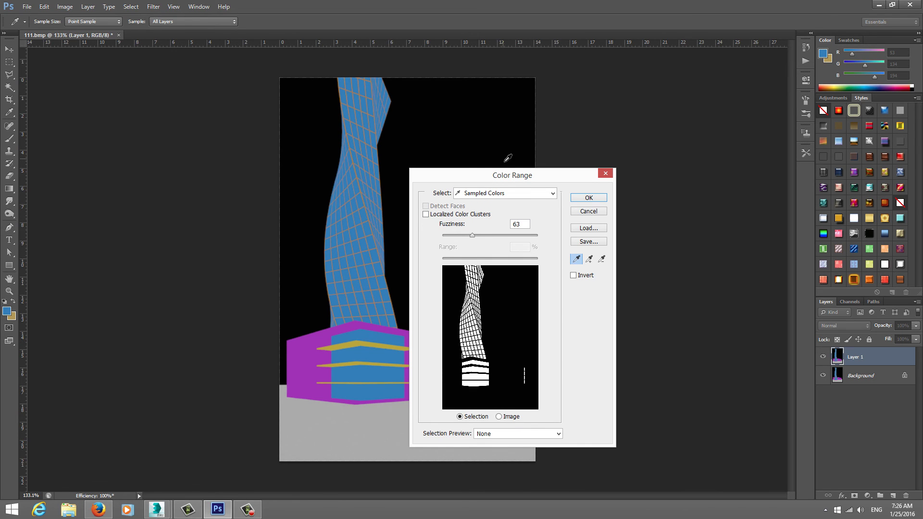
pyautogui.moveTo(514, 176); pyautogui.dragTo(642, 167)
pyautogui.click(439, 356)
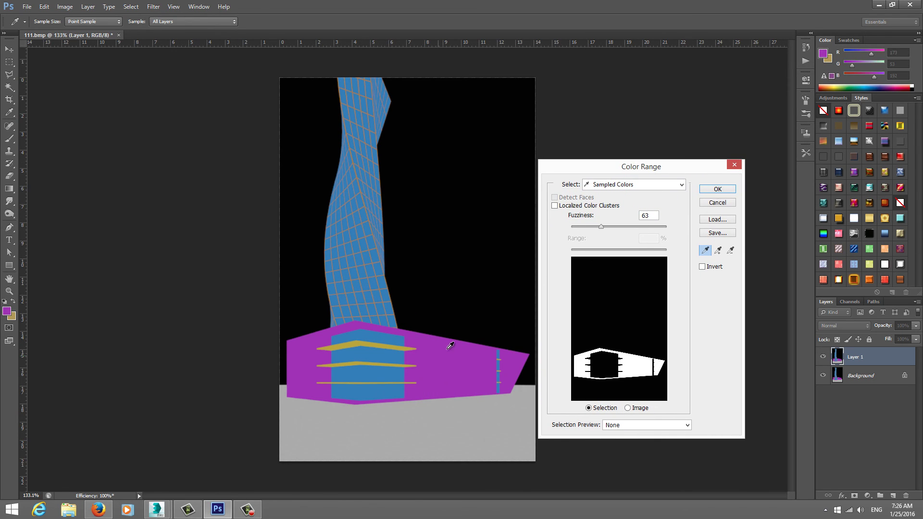
pyautogui.click(457, 276)
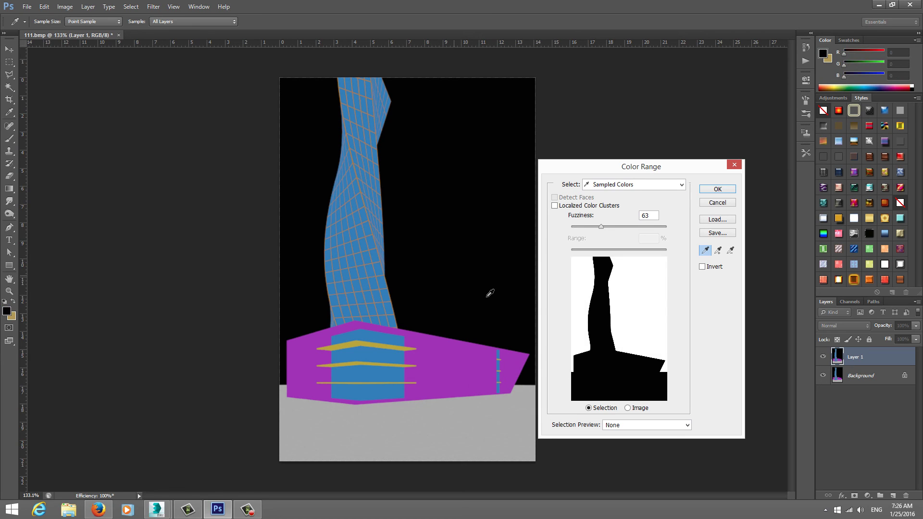
pyautogui.click(442, 419)
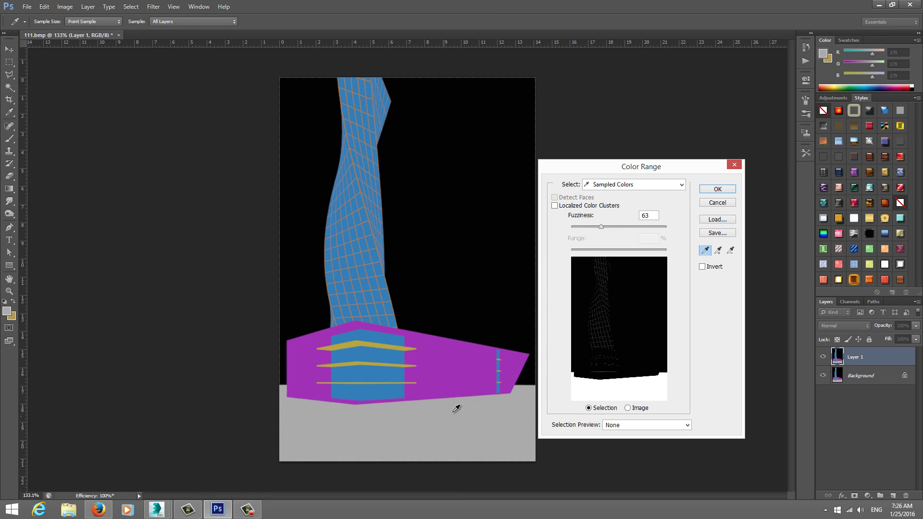
pyautogui.click(396, 366)
pyautogui.click(378, 246)
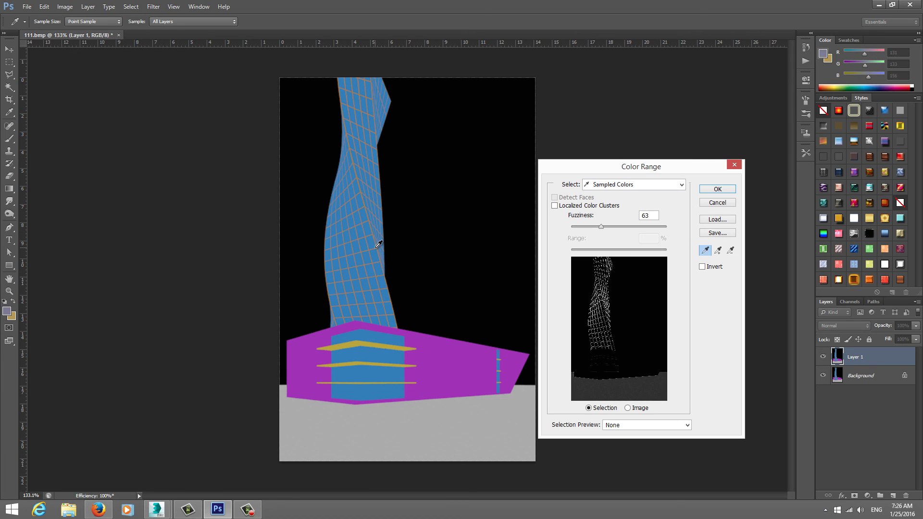
pyautogui.click(717, 202)
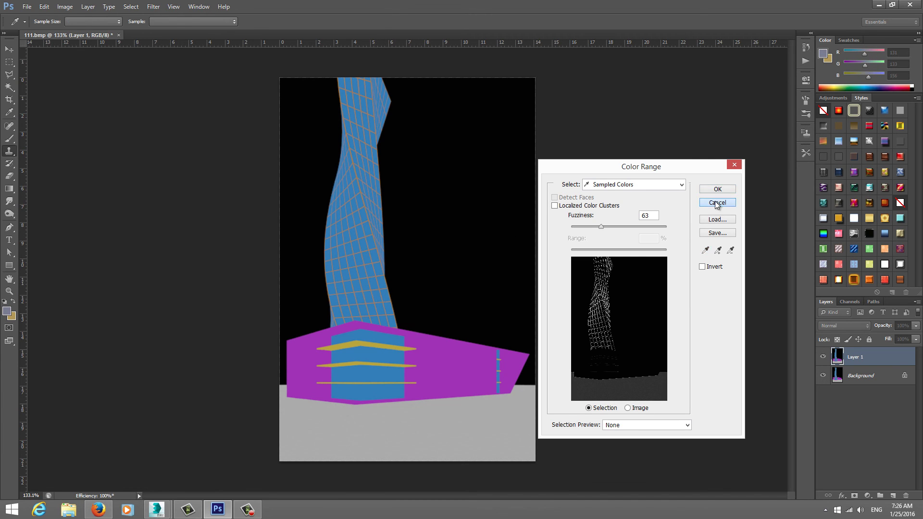
# Step: Minimize Photoshop, close the 3ds Max frame buffer, and switch to Firefox
pyautogui.click(879, 5)
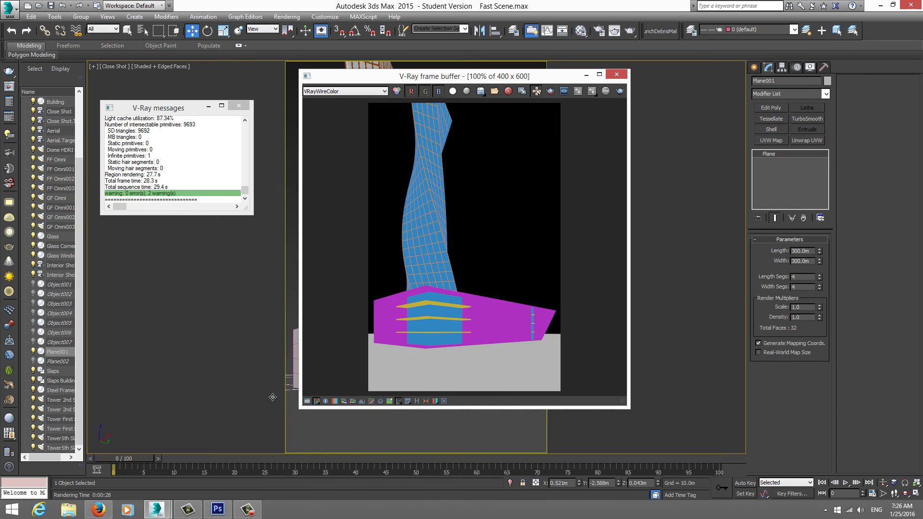
pyautogui.click(617, 74)
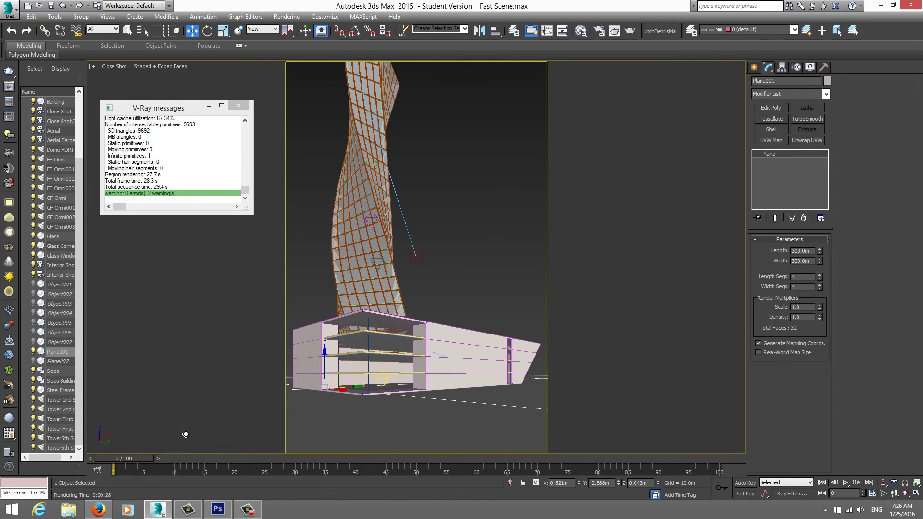
pyautogui.click(98, 509)
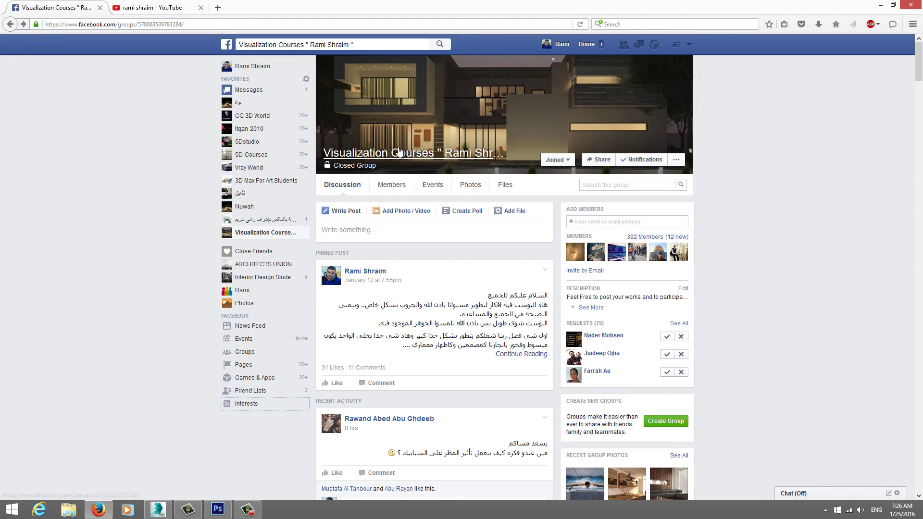
# Step: Glance at the YouTube channel tab, return to the Facebook group, then minimize Firefox
pyautogui.click(158, 7)
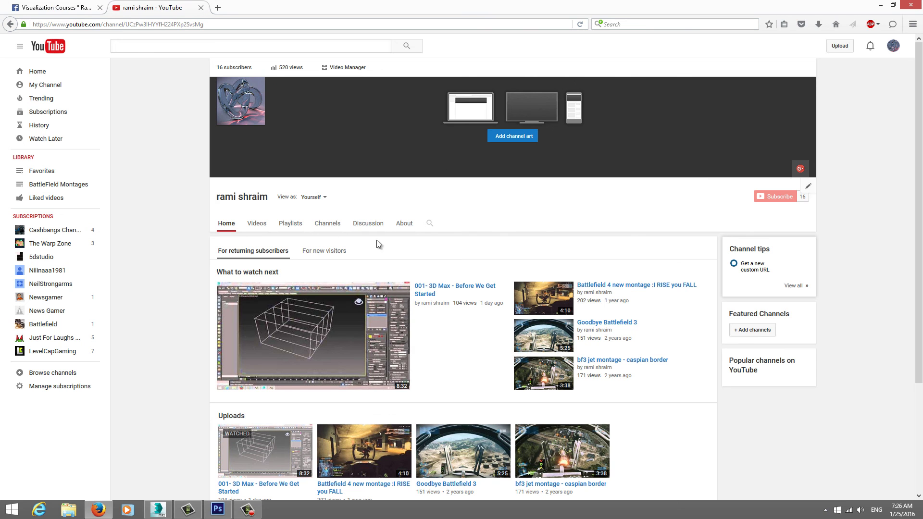
pyautogui.click(61, 6)
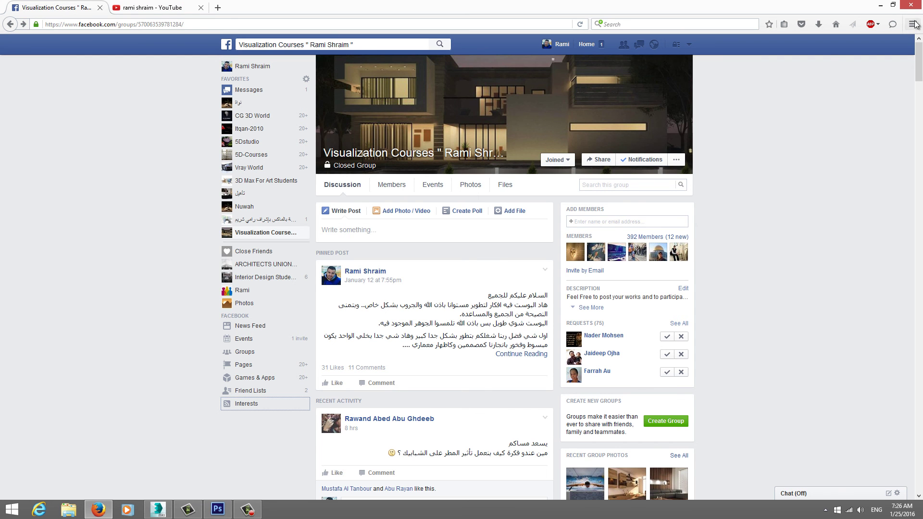
pyautogui.click(880, 4)
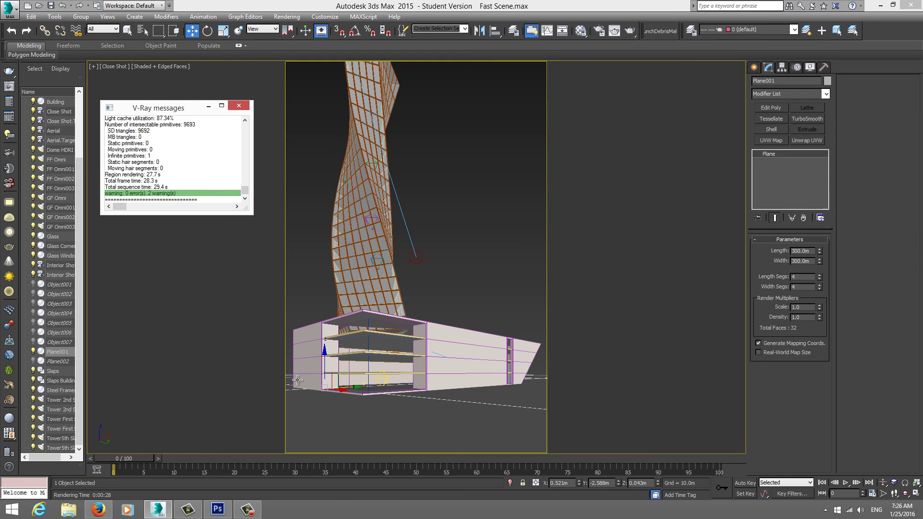